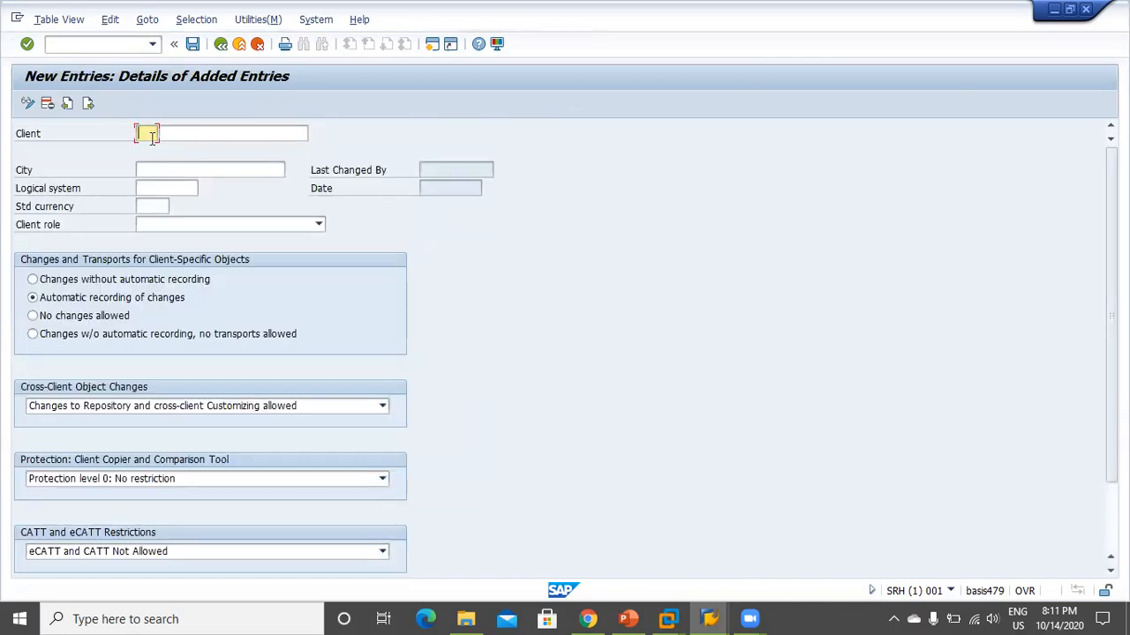
Enter client 665 'daily mart' with city Hyderabad, currency INR and role Customizing
text(666)
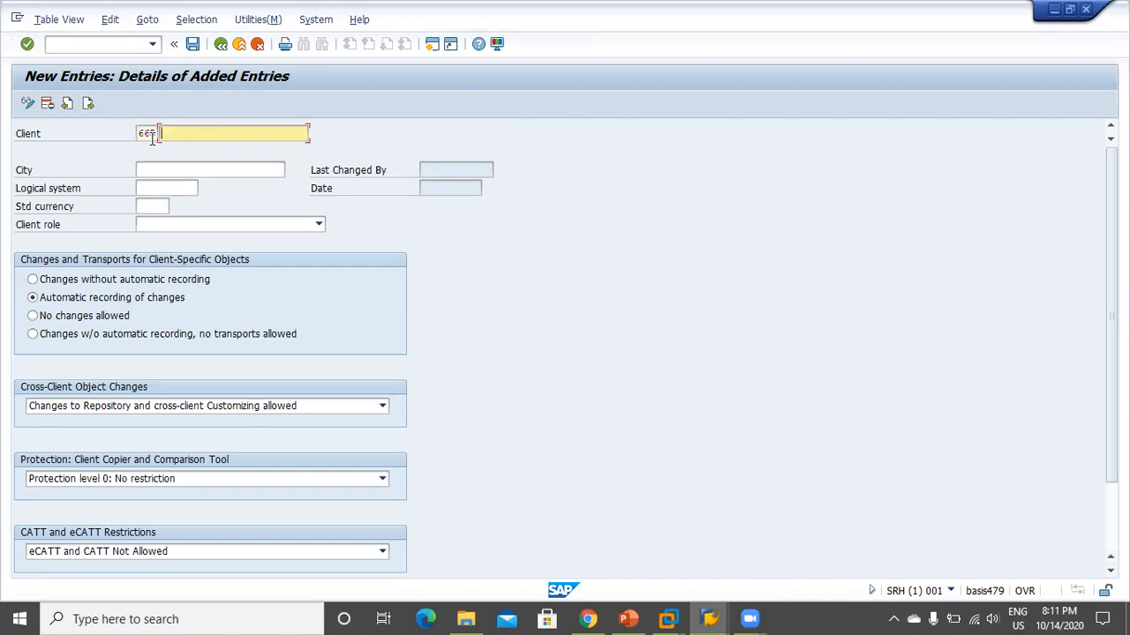
text(daily mart)
click(152, 173)
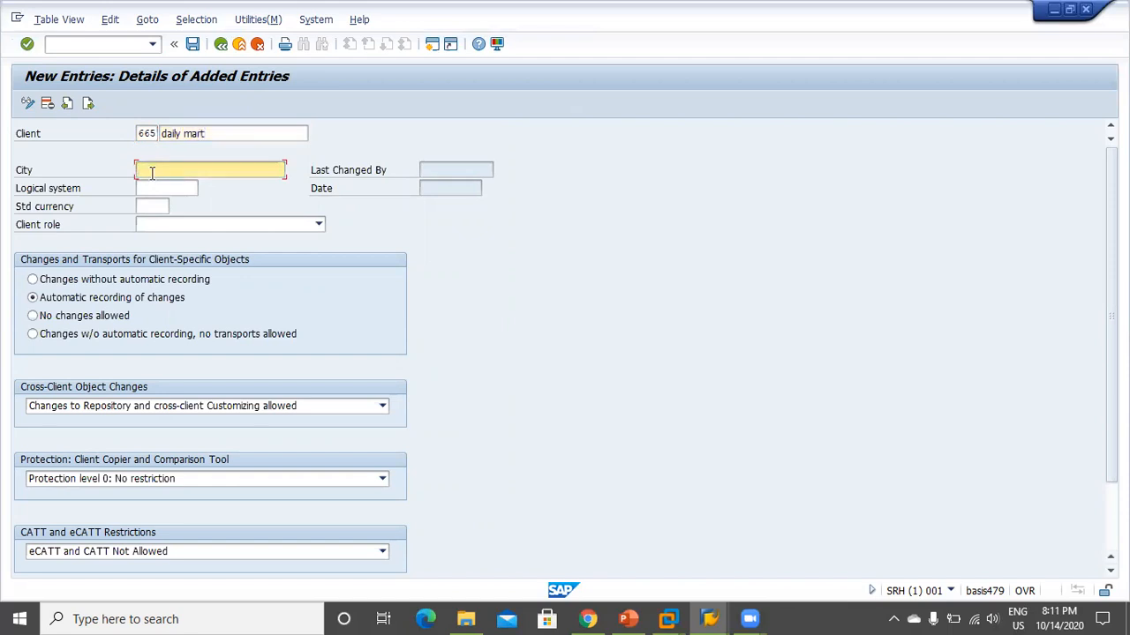
text(hyd)
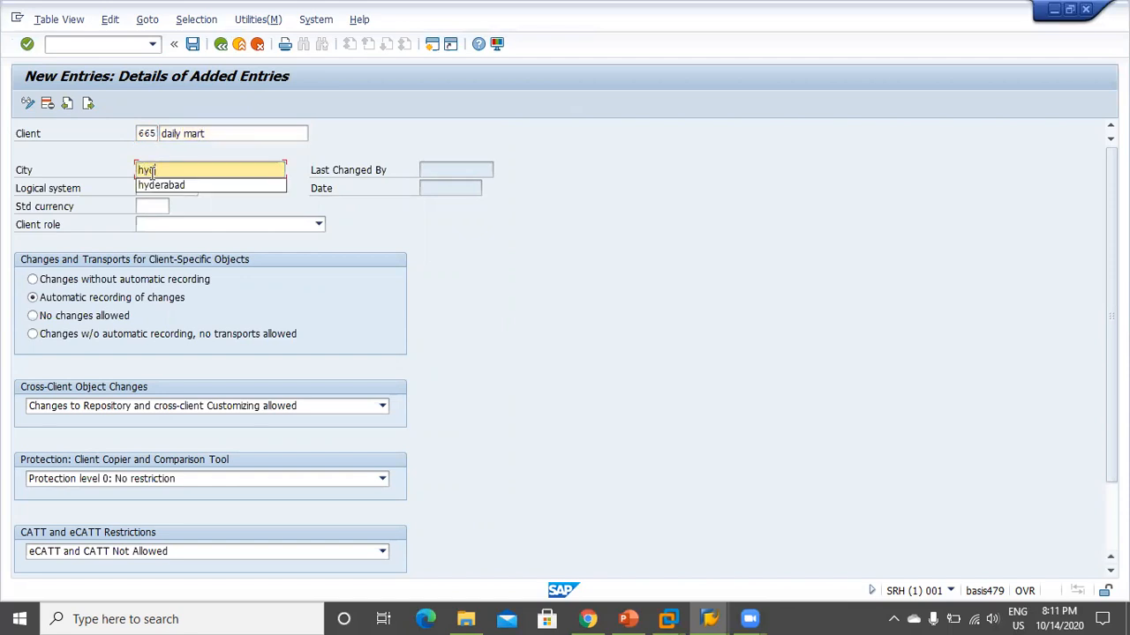
key(Down)
key(Return)
key(Tab)
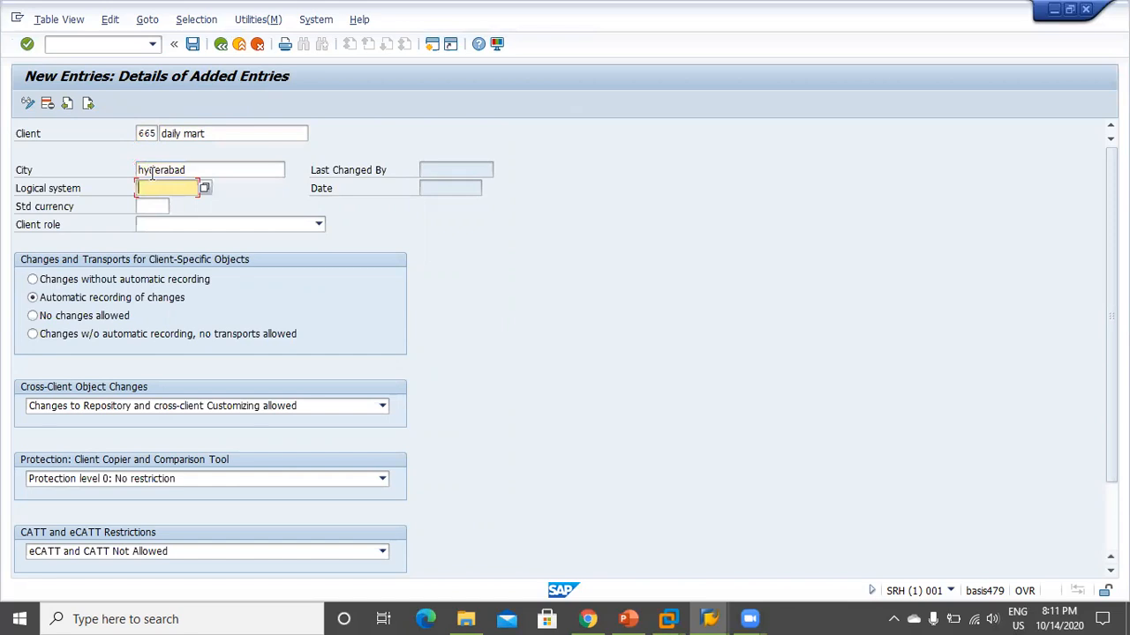
key(Tab)
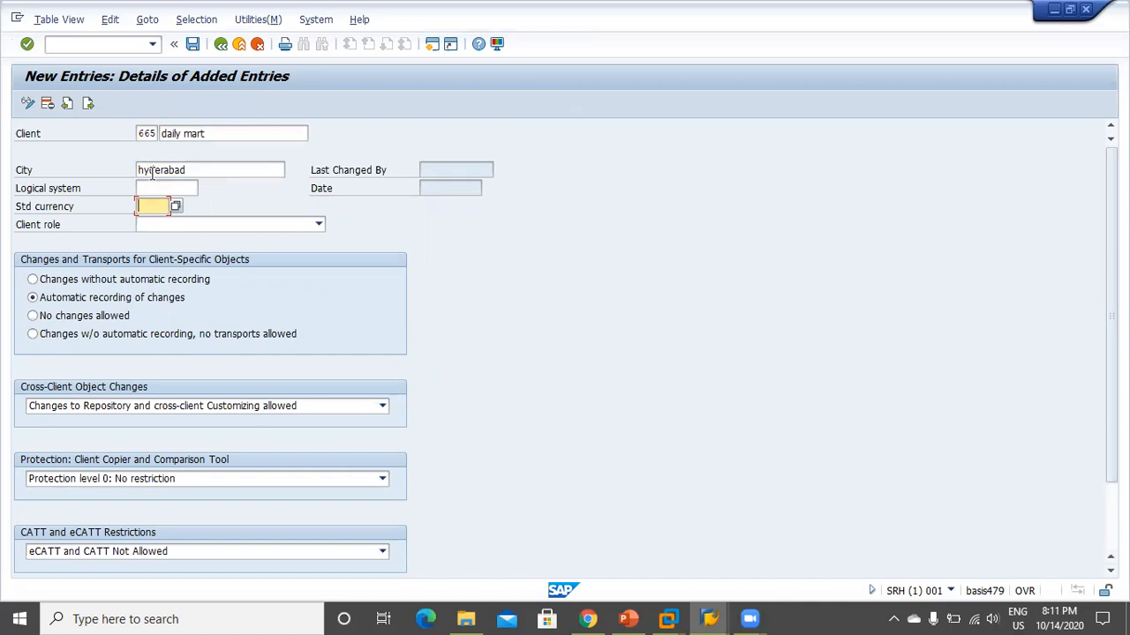
text(inr)
click(293, 228)
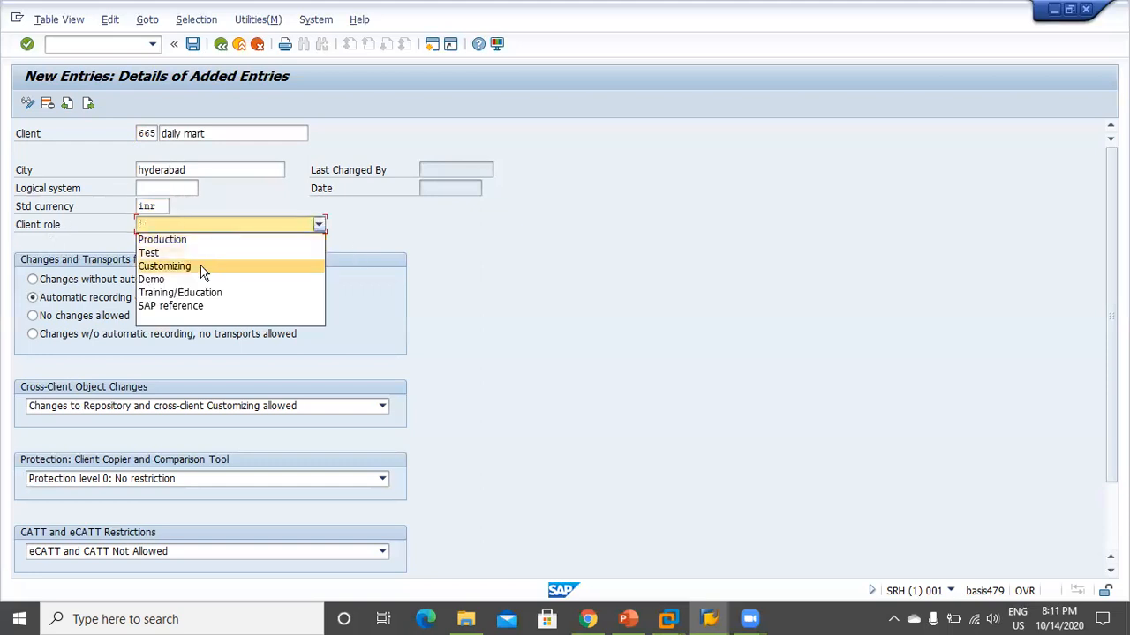
click(202, 264)
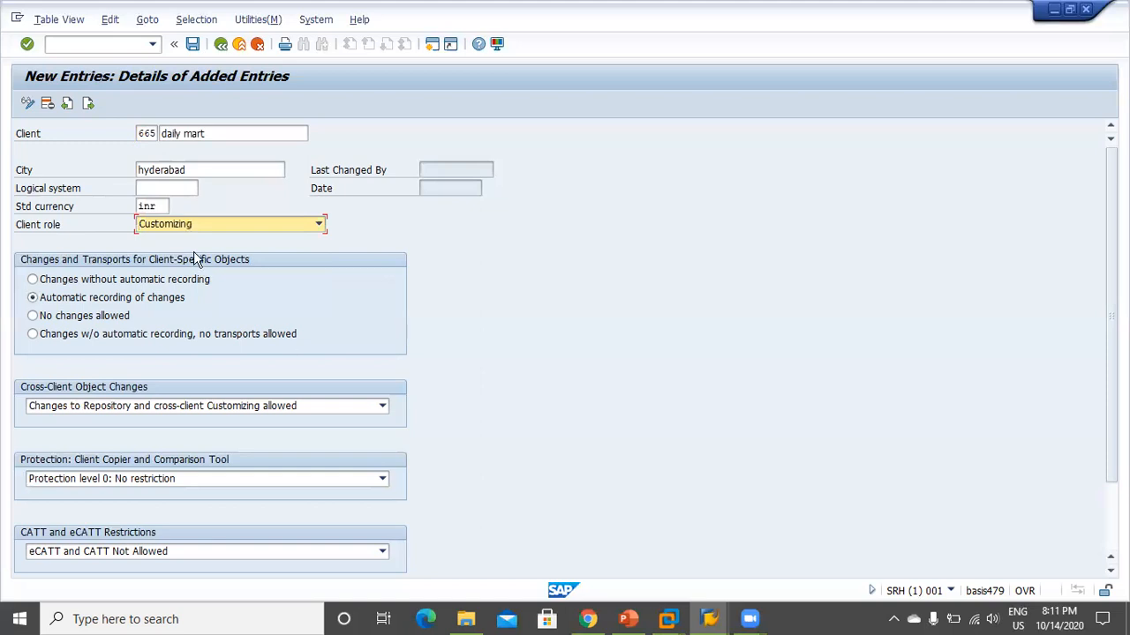
Save the new client entry, return to the clients overview and end the SAP session
click(191, 46)
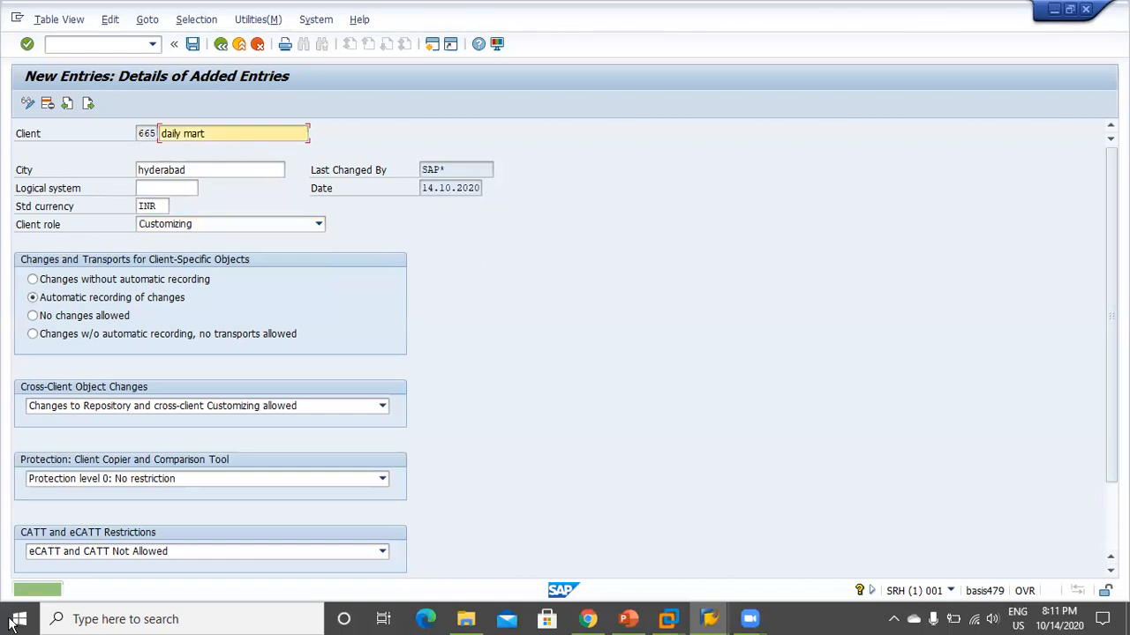
click(221, 44)
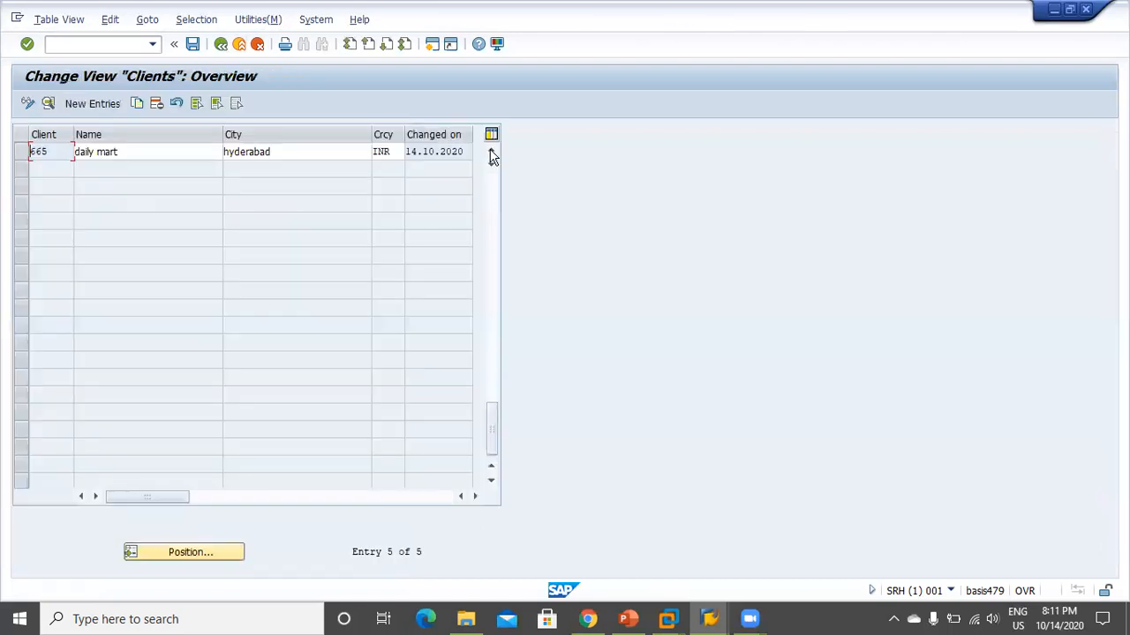
click(491, 153)
click(491, 153)
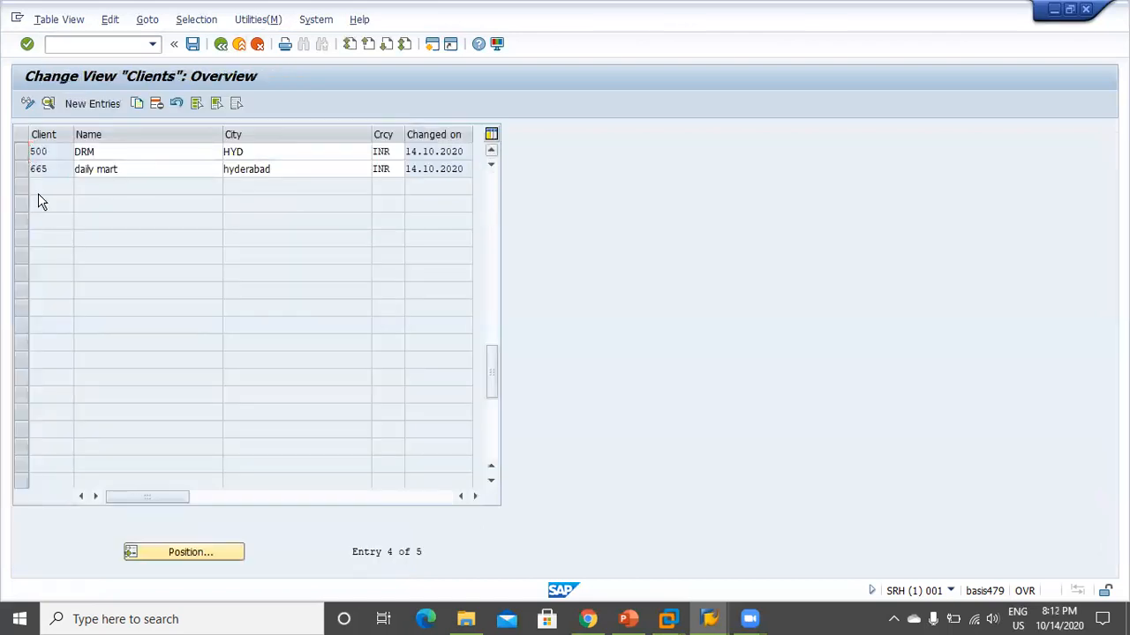
click(126, 42)
text(/nse)
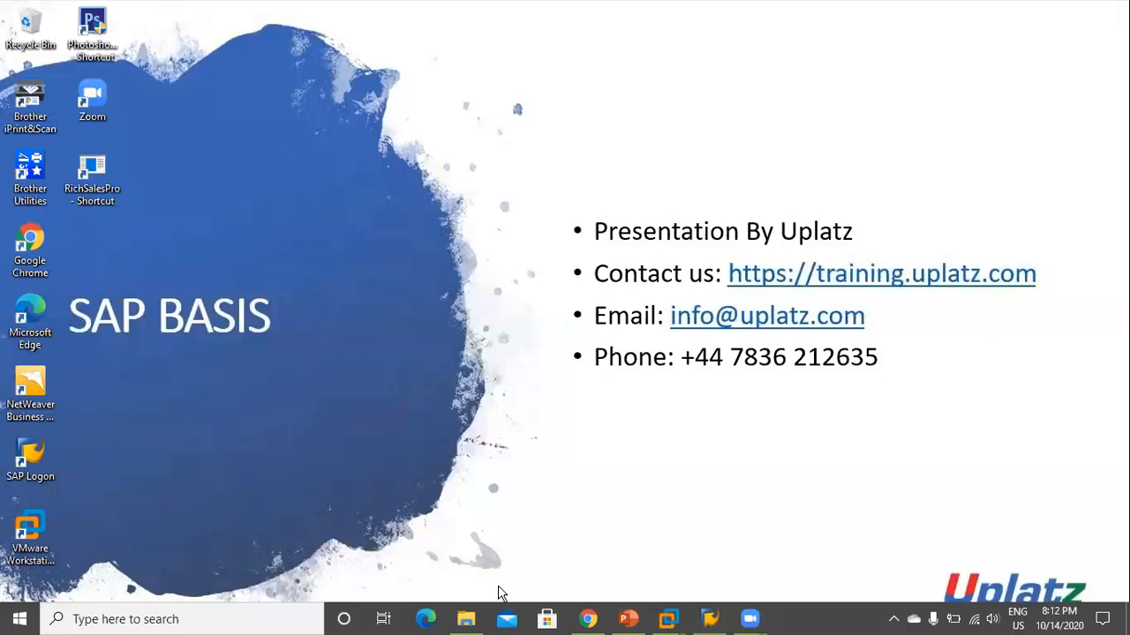
Launch SAP Logon 740 and bring up the logon screen of the SAP system connection
click(707, 618)
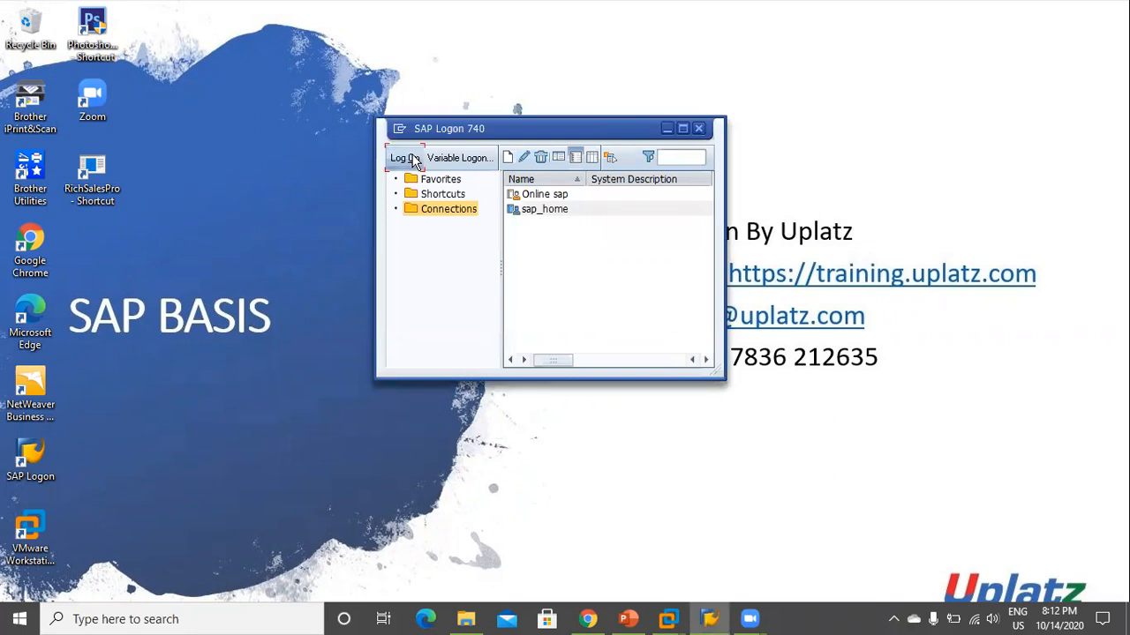
click(413, 160)
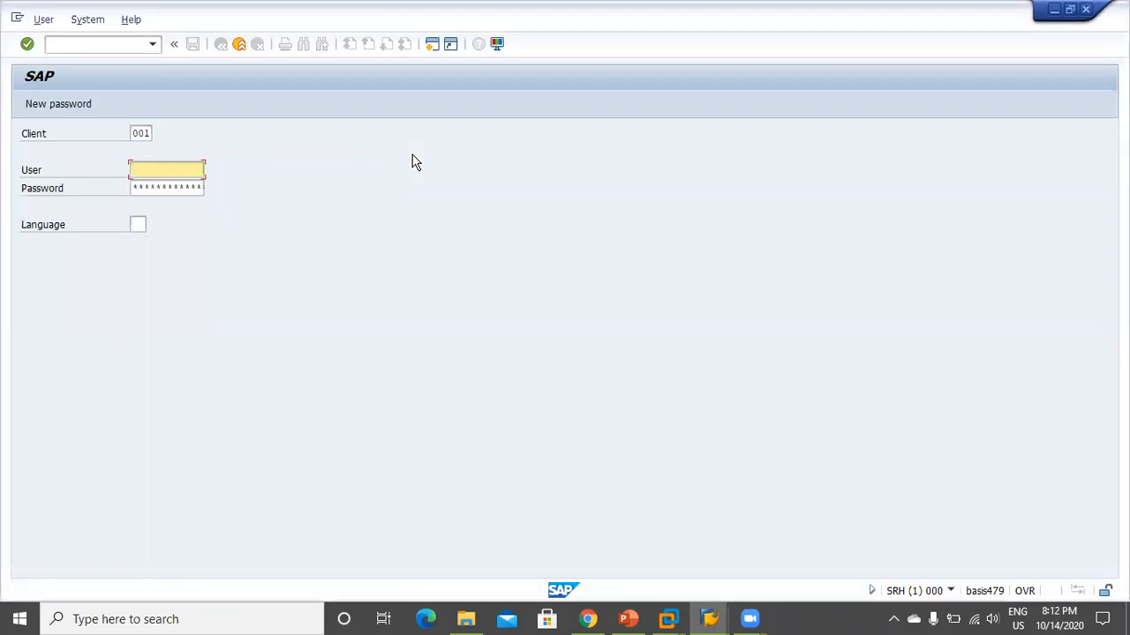
Log on to client 665 as superuser SAP* with its password
key(shift+Tab)
key(Delete)
key(Delete)
key(Delete)
text(665)
key(Tab)
text(sap)
key(Down)
key(Return)
key(Tab)
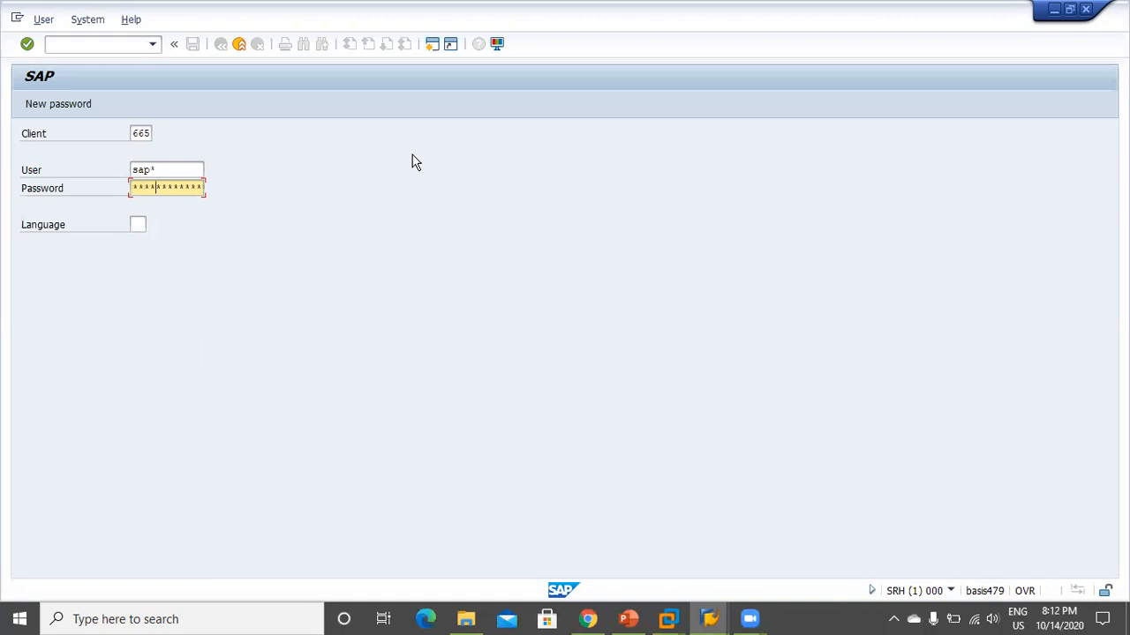
key(Return)
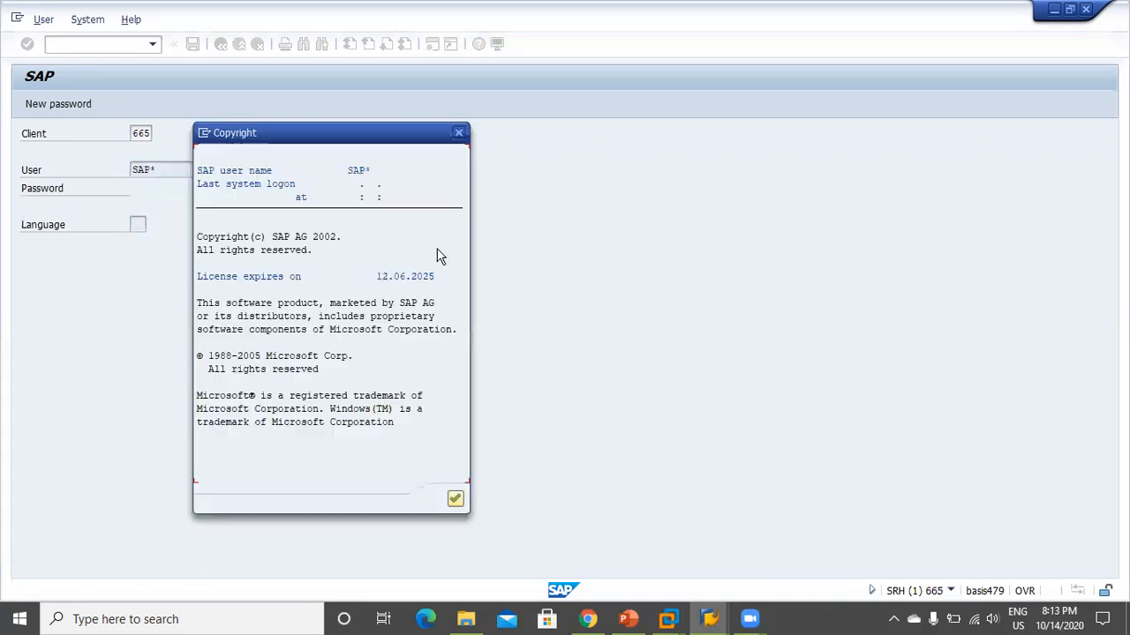
Dismiss the copyright notice and run transaction SCCL for a local client copy
click(456, 500)
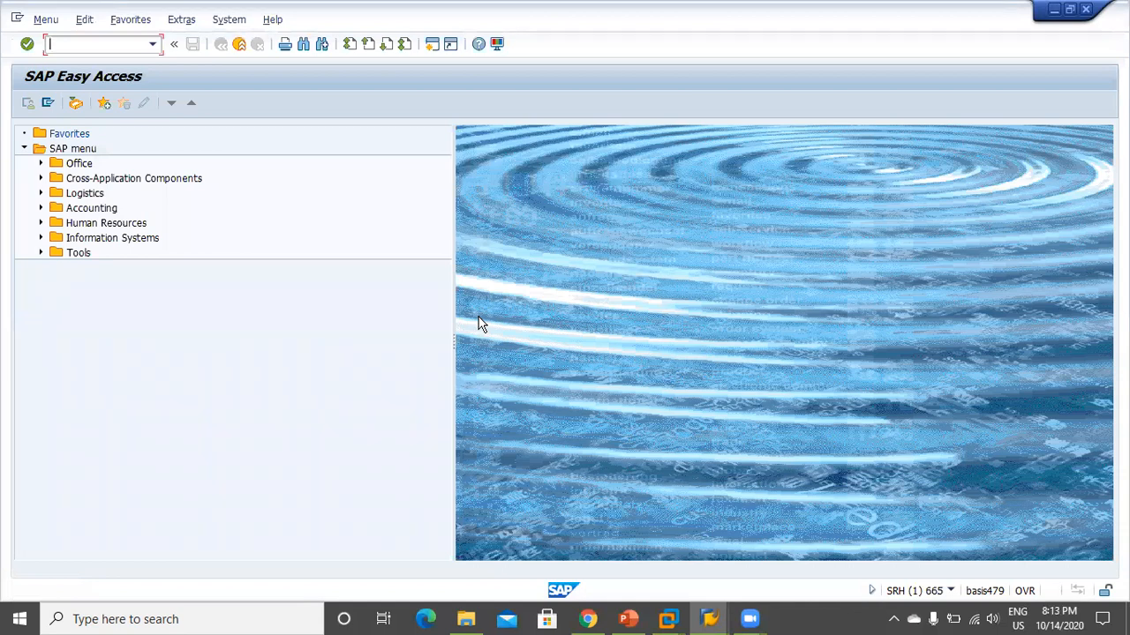
text(sccl)
key(Return)
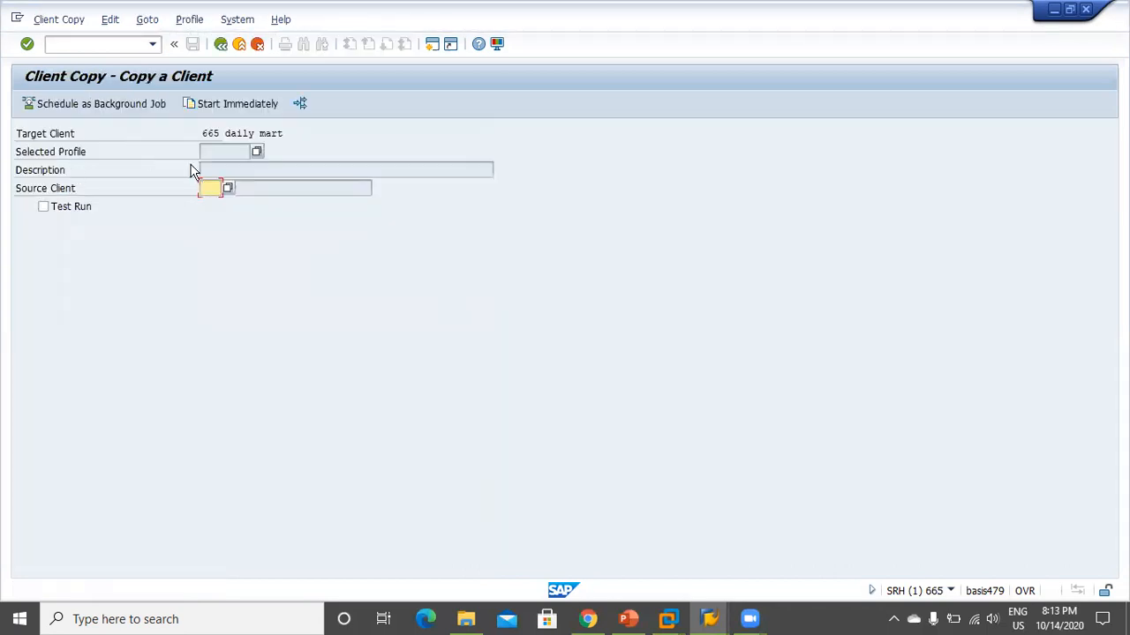
Choose copy profile SAP_ALL with source client 000
click(258, 152)
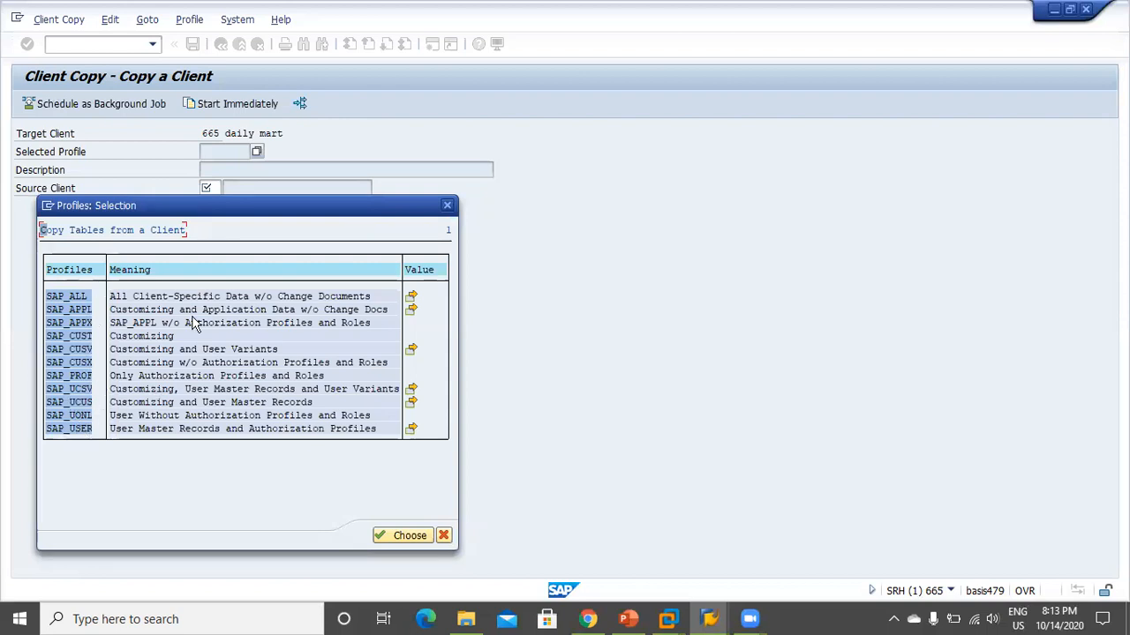
double_click(81, 296)
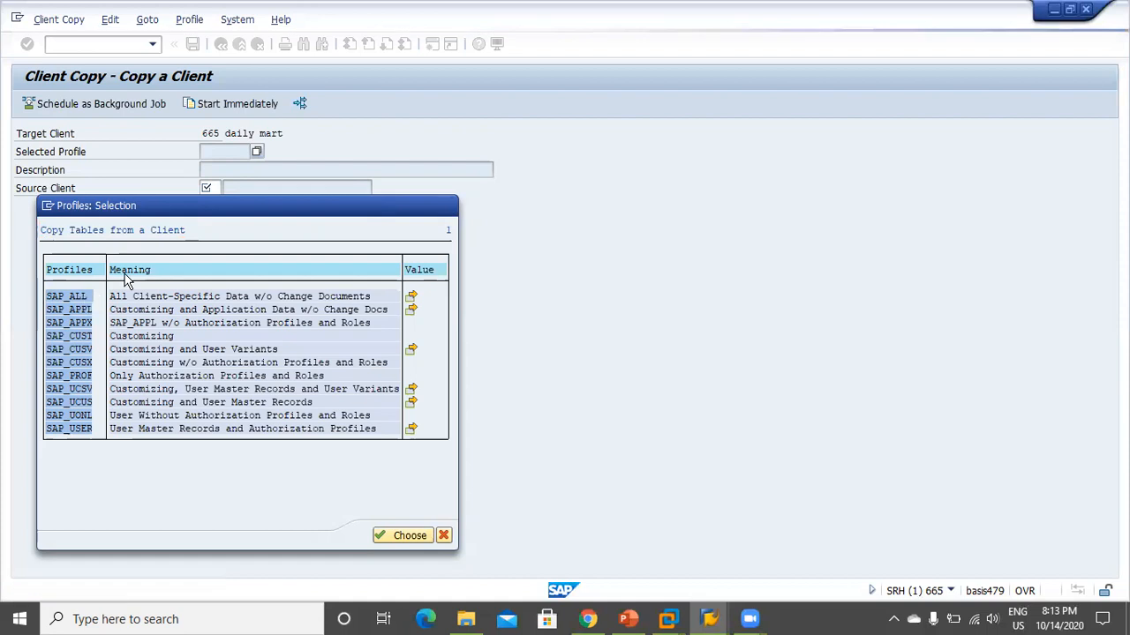
text(000)
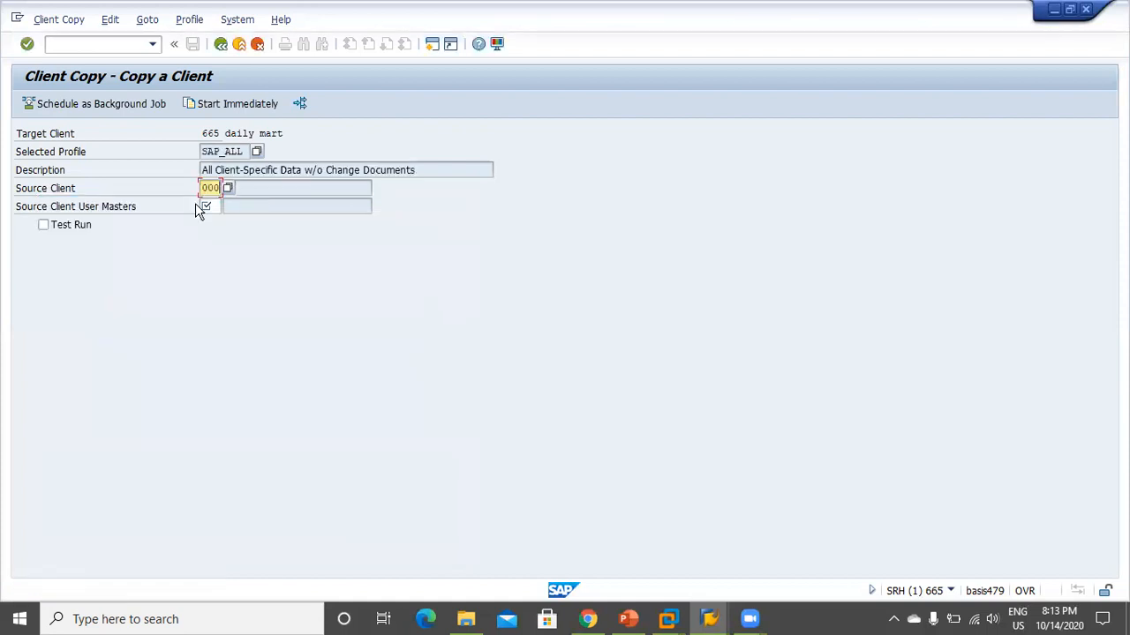
click(212, 207)
click(208, 188)
click(229, 188)
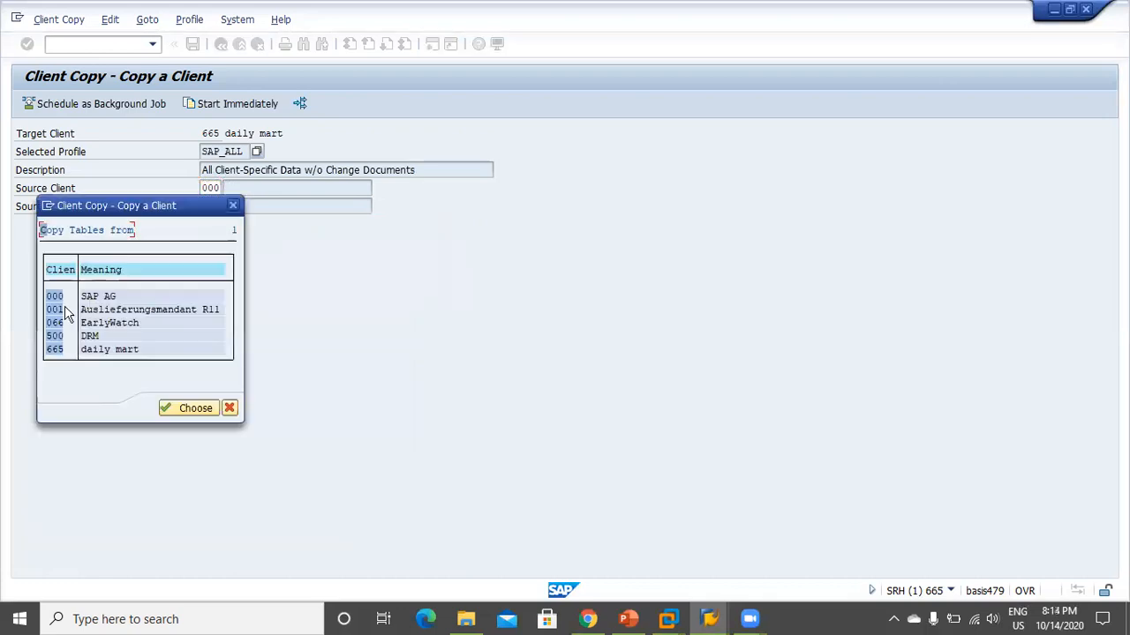
key(Return)
Set client 000 as user-master source and schedule the copy as a background job
click(218, 207)
click(228, 207)
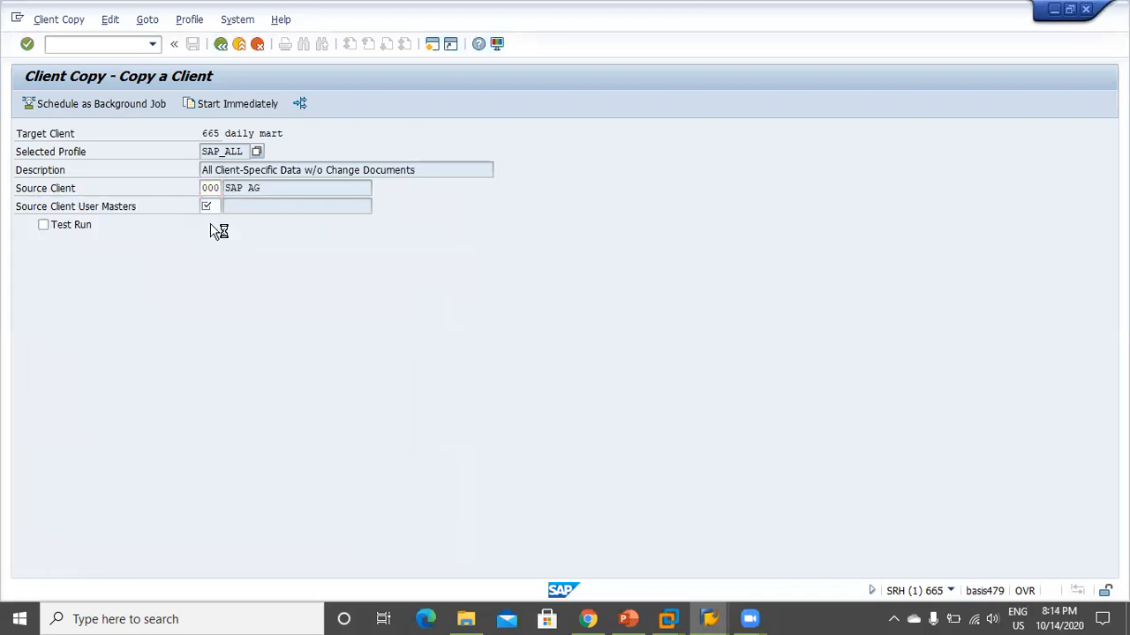
double_click(61, 295)
click(78, 102)
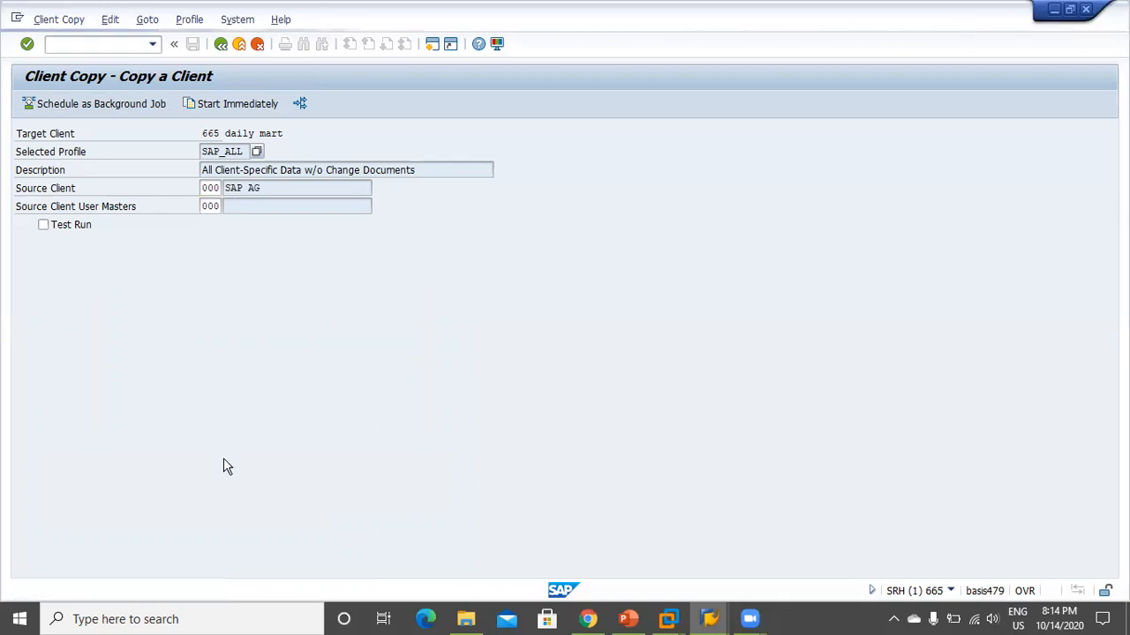
drag(120, 414, 206, 439)
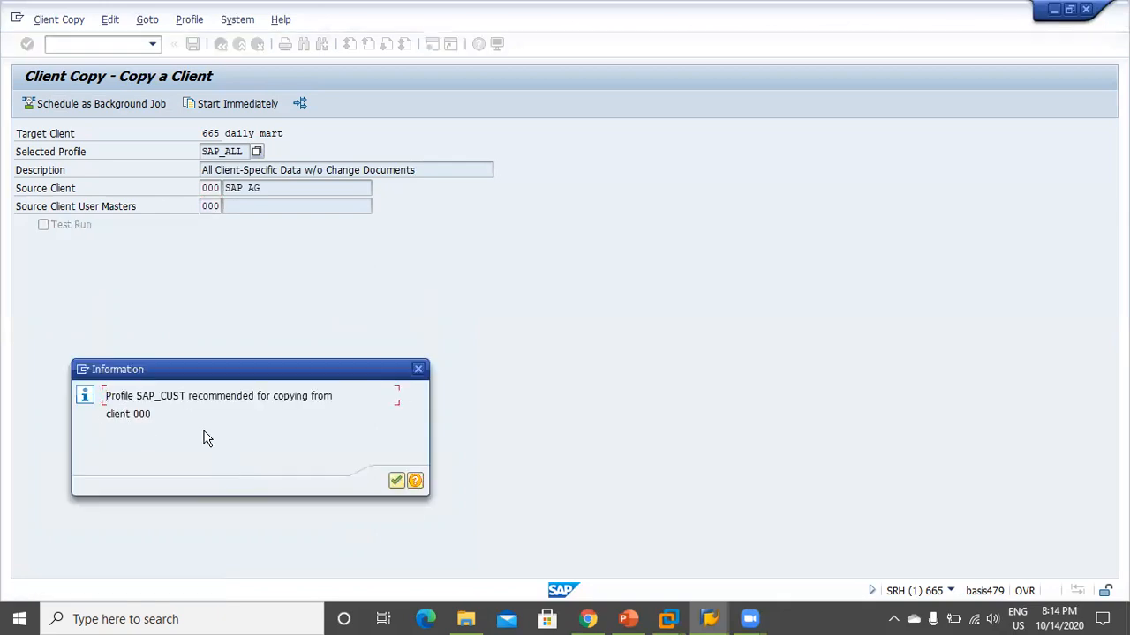
click(397, 482)
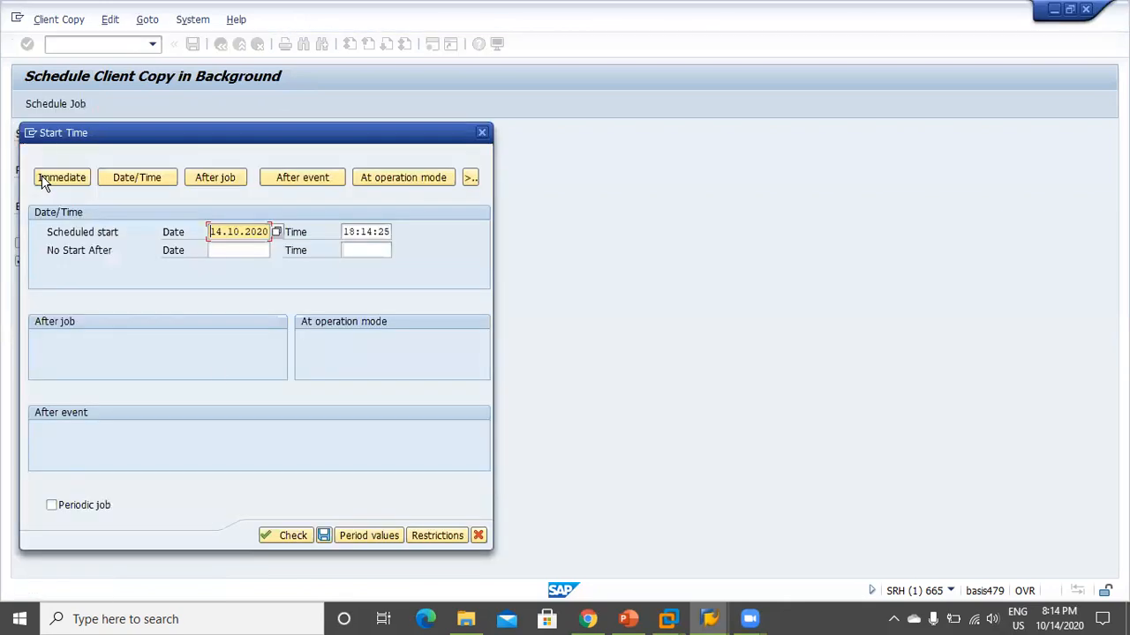
Set the copy job's start time to Immediate and save it
click(41, 179)
click(324, 536)
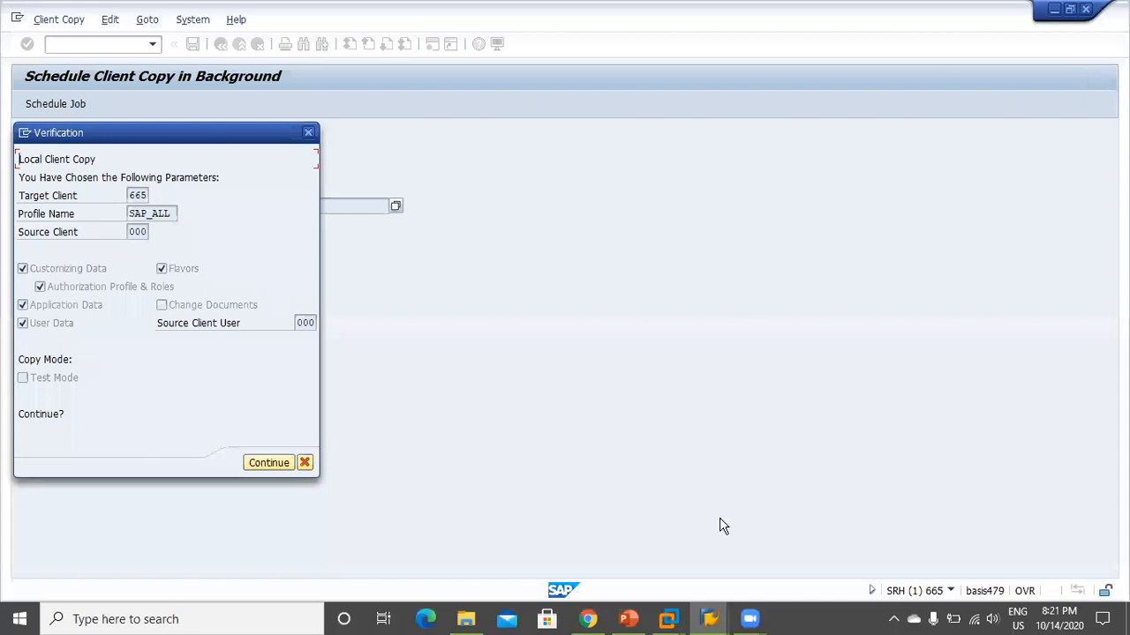
Continue past the verification summary and acknowledge the job-scheduled messages
click(261, 468)
drag(136, 397, 320, 398)
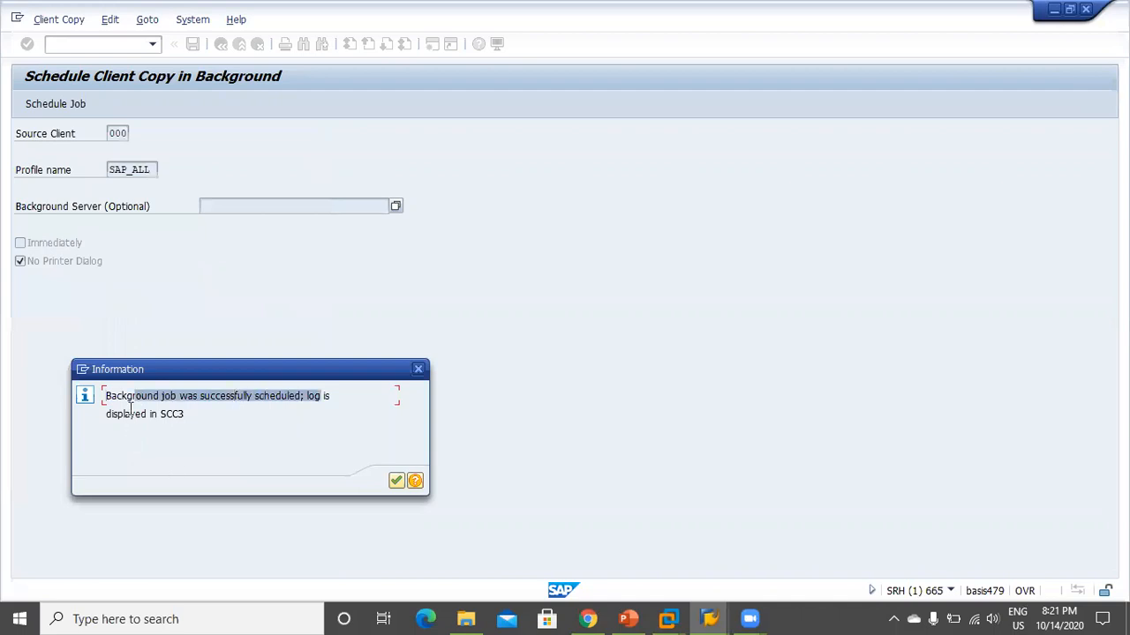
click(396, 485)
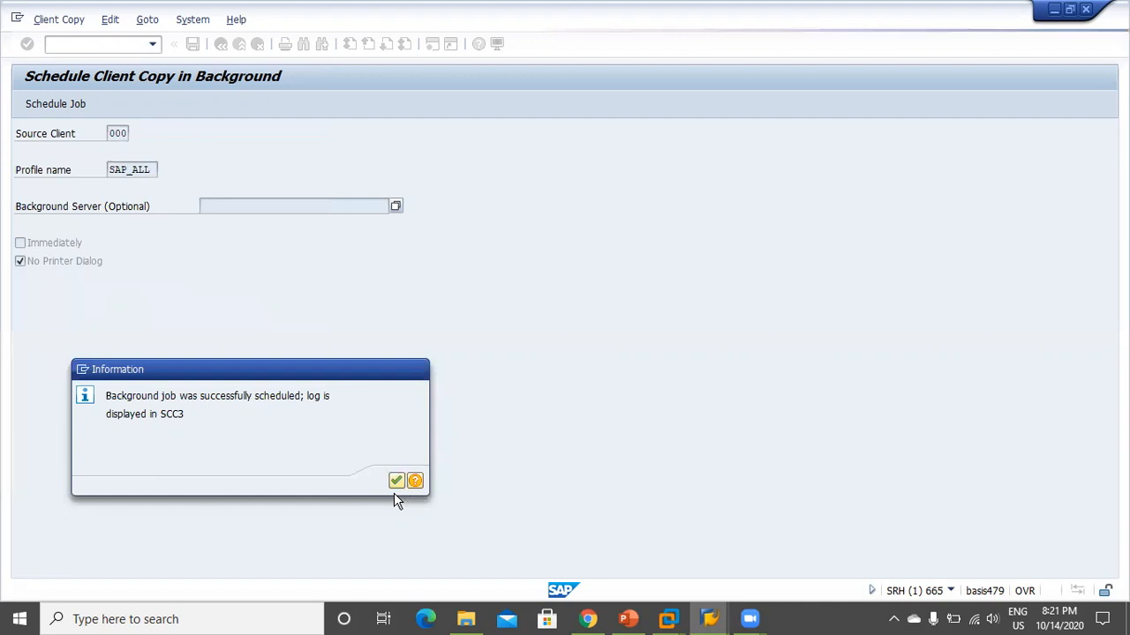
click(395, 481)
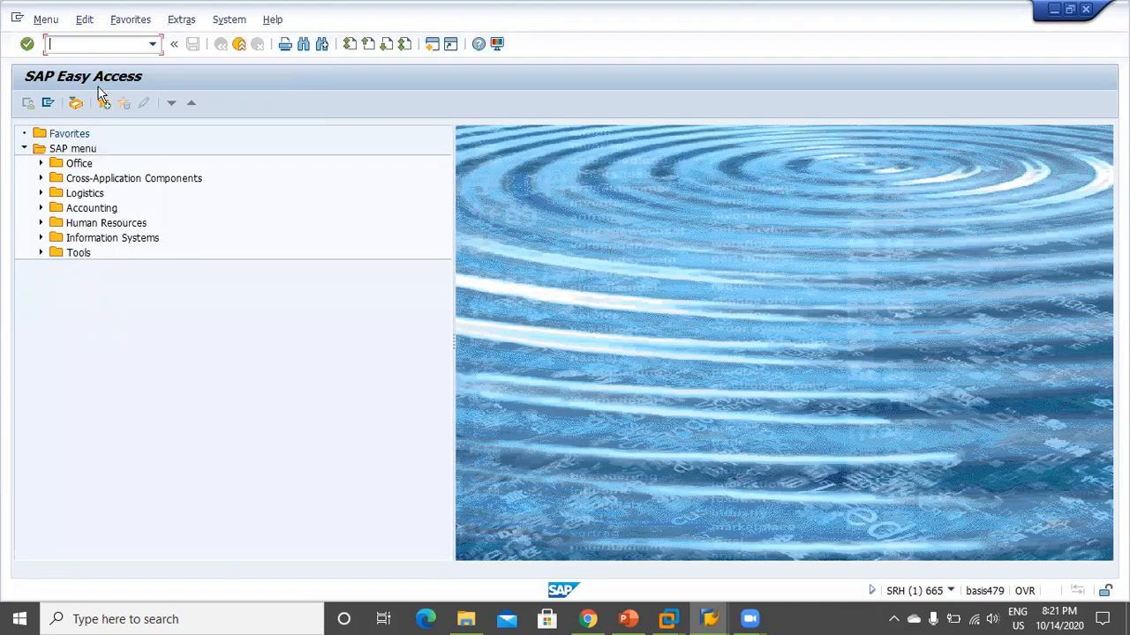
Run transaction SCC3 to view the client copy logs
text(scc3)
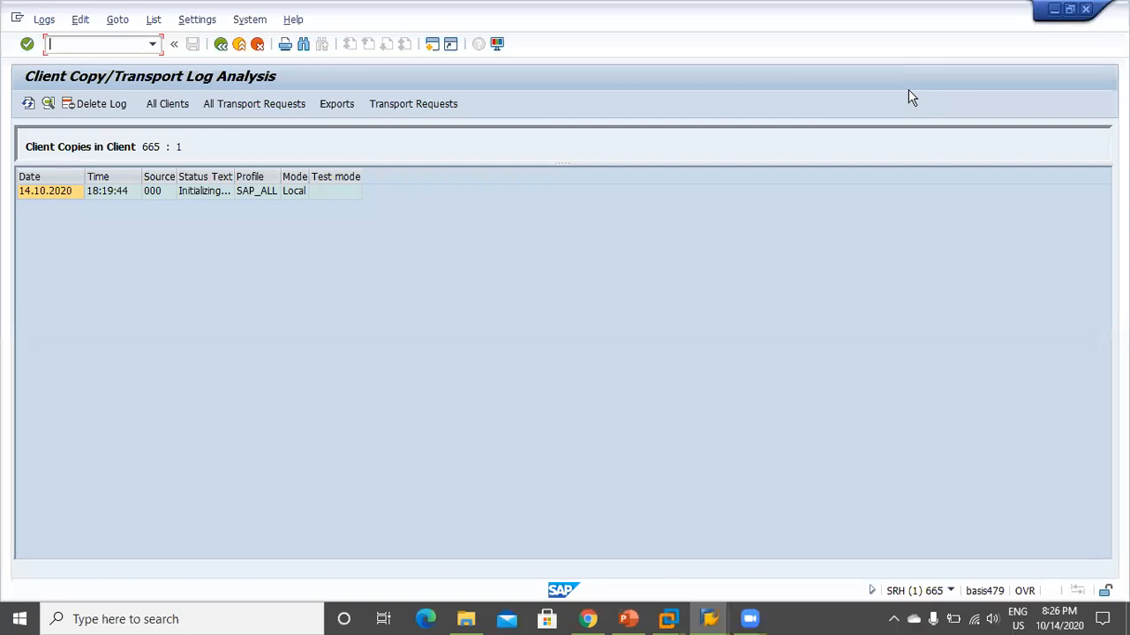
Open the 14.10.2020 copy log entry to see the run's details
double_click(206, 196)
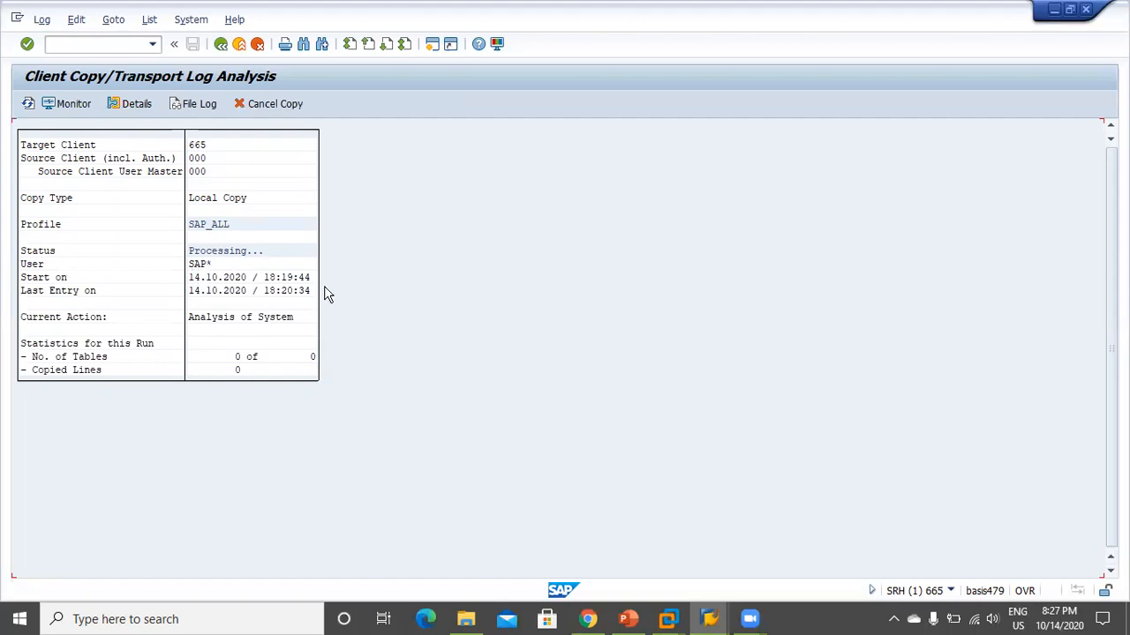
Refresh the copy progress eleven times, then open the graphical Client Copy monitor
click(29, 105)
click(29, 103)
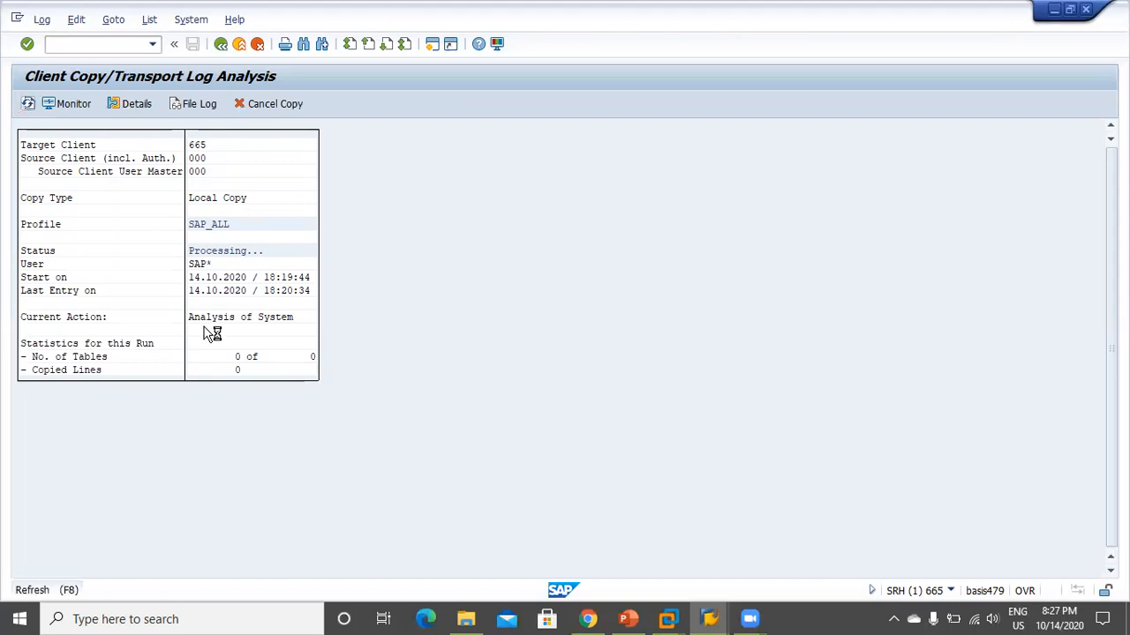
click(29, 103)
click(29, 104)
click(29, 103)
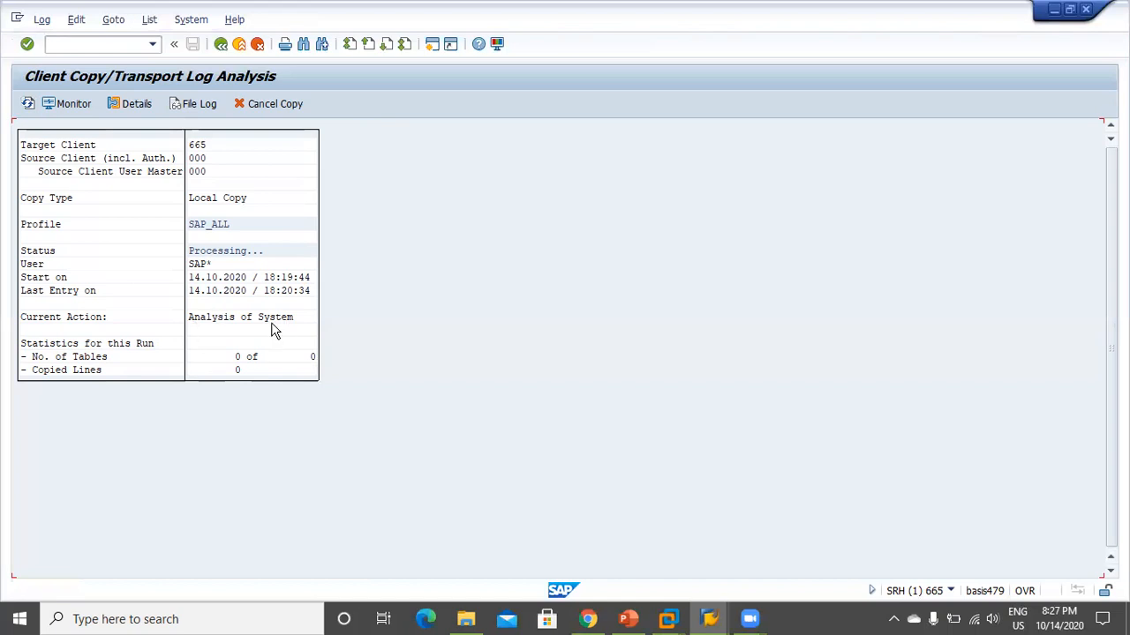
click(29, 104)
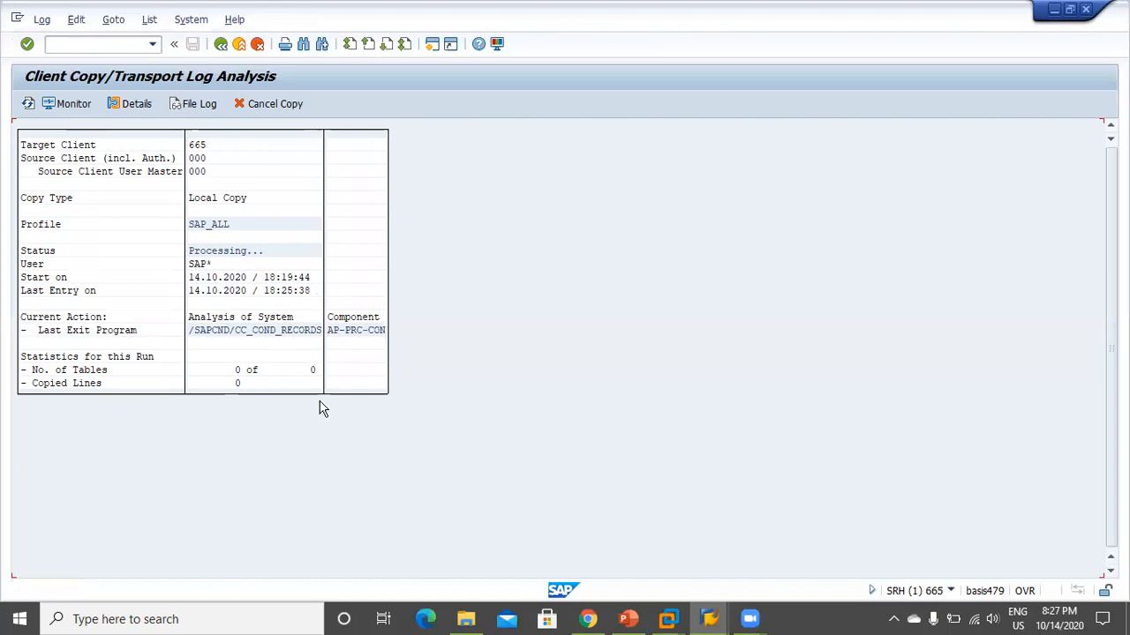
click(28, 104)
click(28, 105)
click(28, 104)
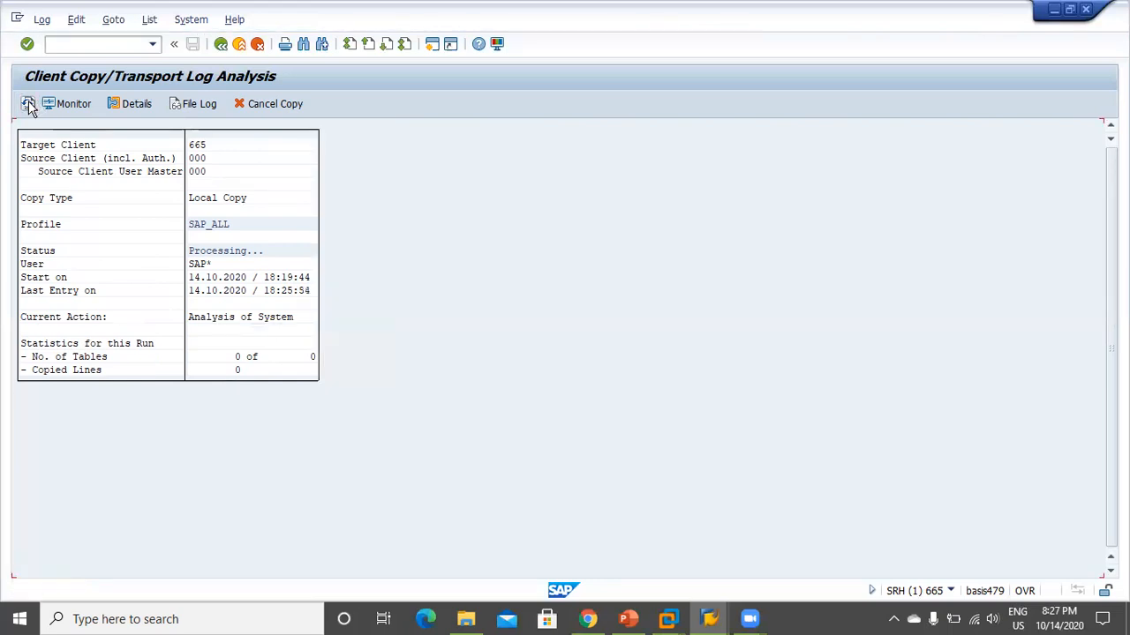
click(28, 104)
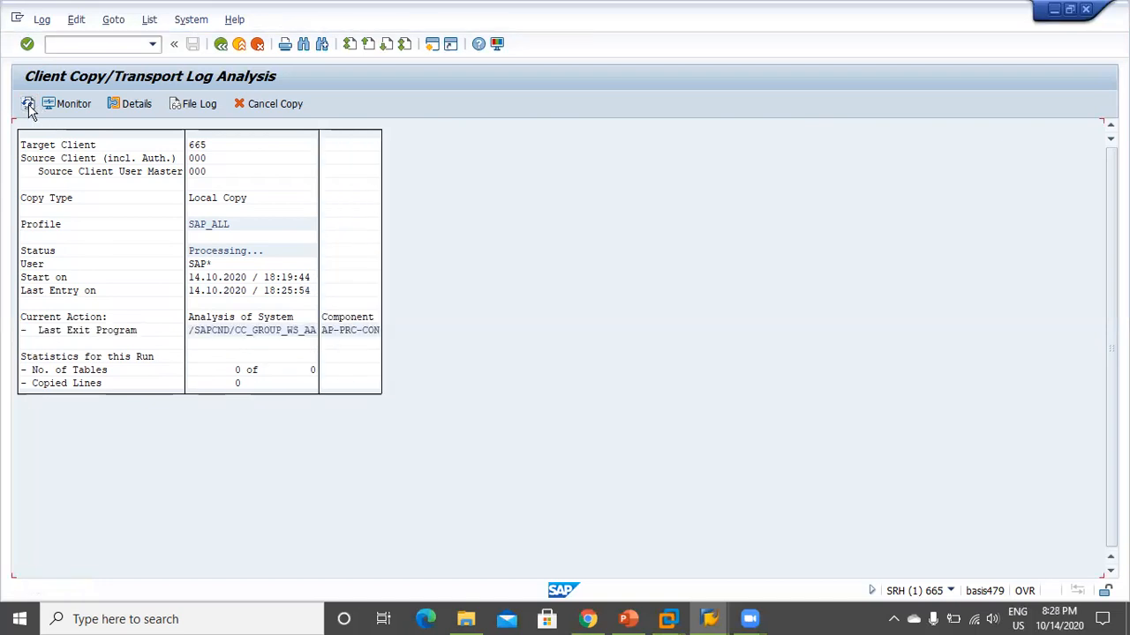
click(28, 106)
click(65, 102)
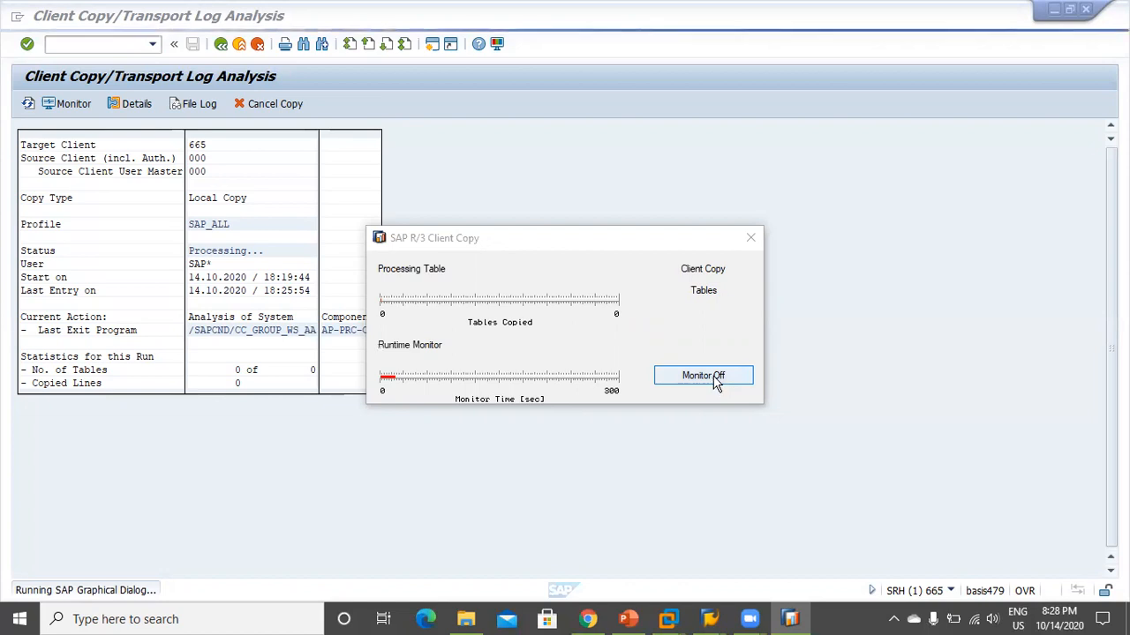
Bring forward the client copy monitor for the 000-to-665 SAP_ALL copy, still at 0 tables copied
click(754, 238)
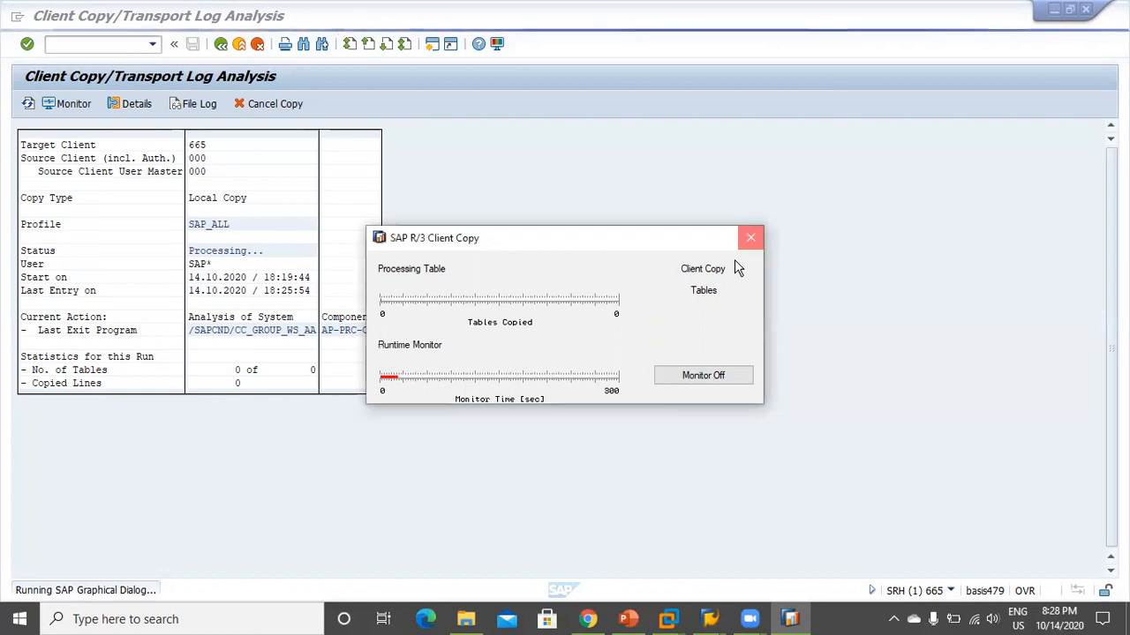
click(753, 239)
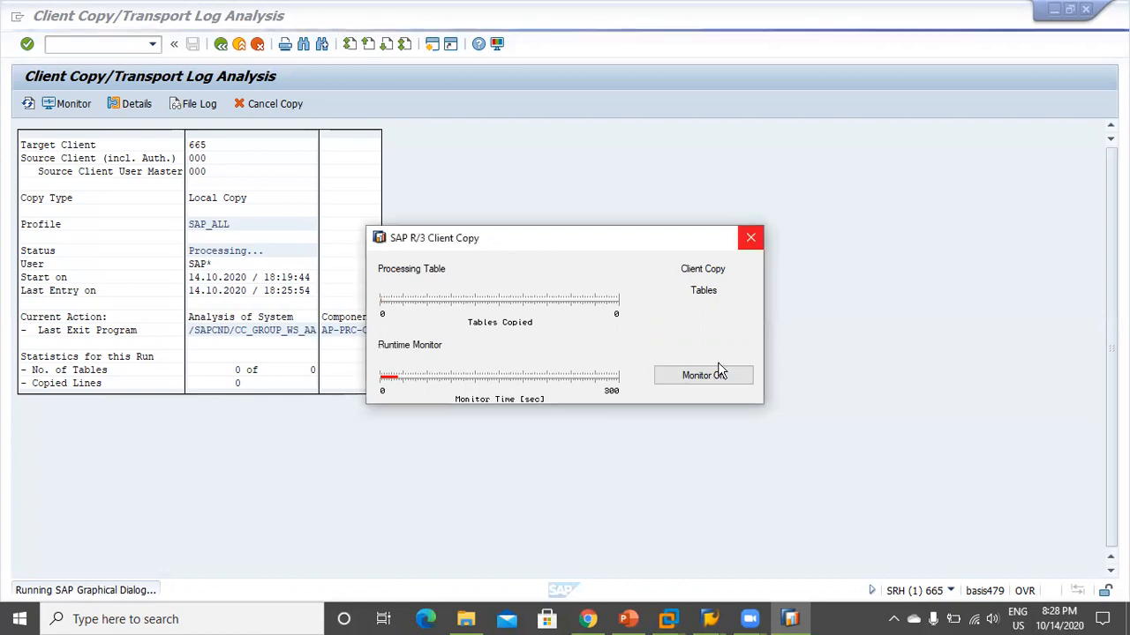
click(717, 380)
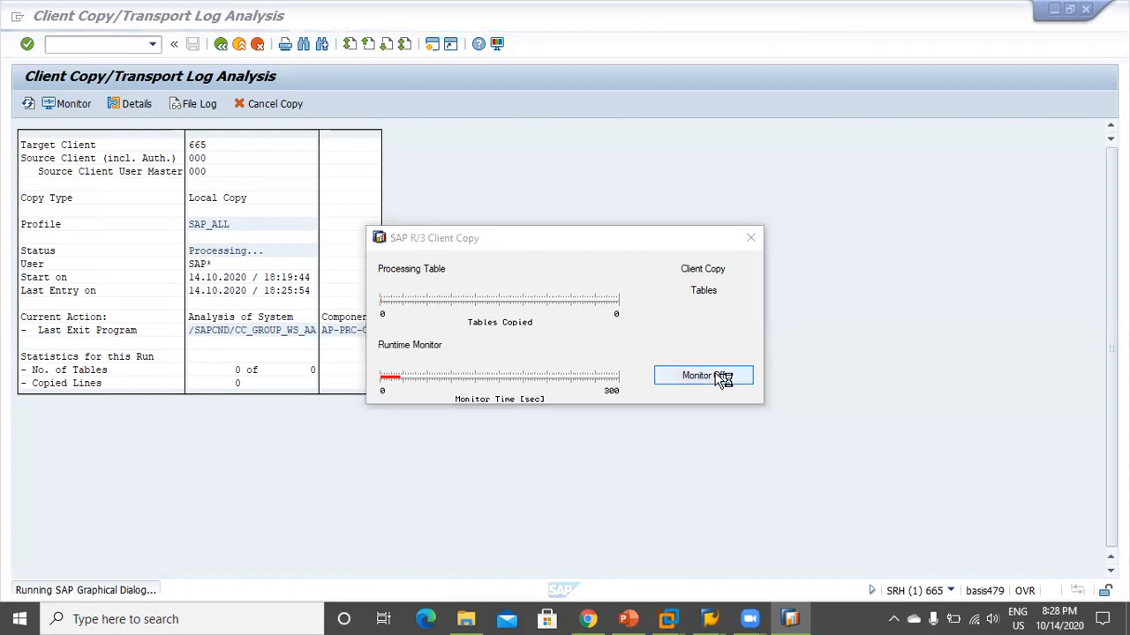
click(28, 105)
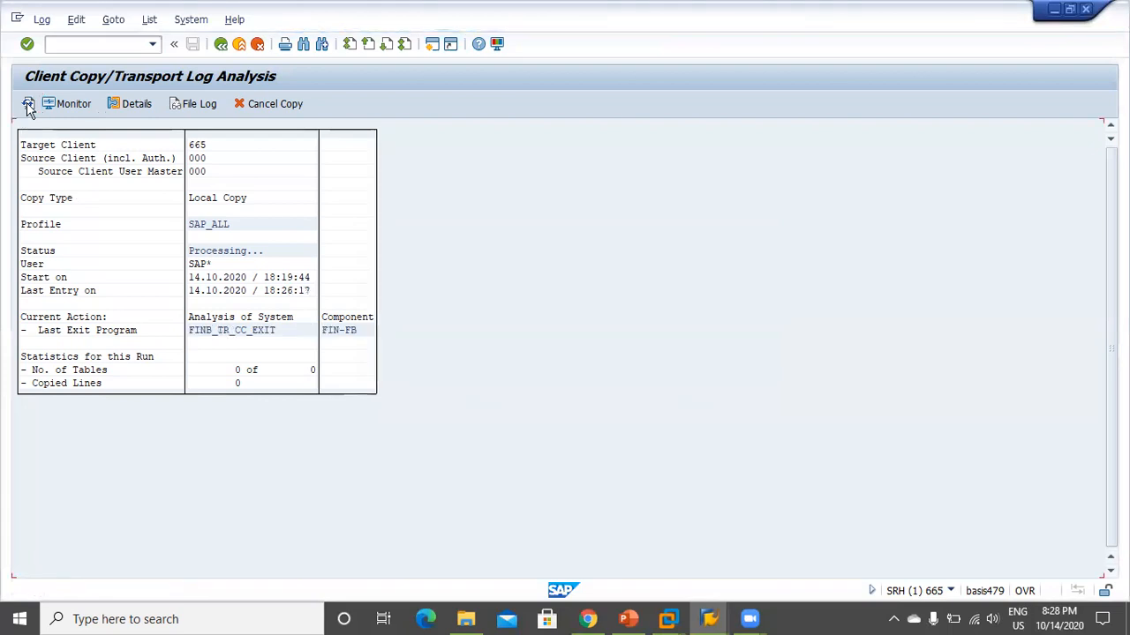
click(29, 105)
click(28, 105)
click(32, 106)
click(30, 106)
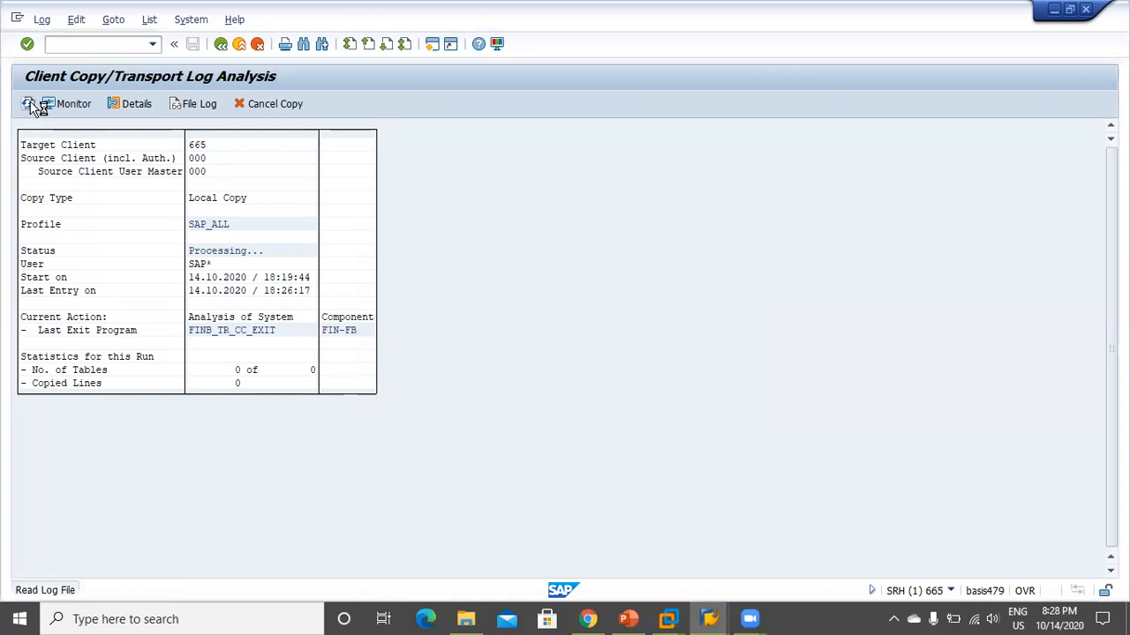
click(31, 106)
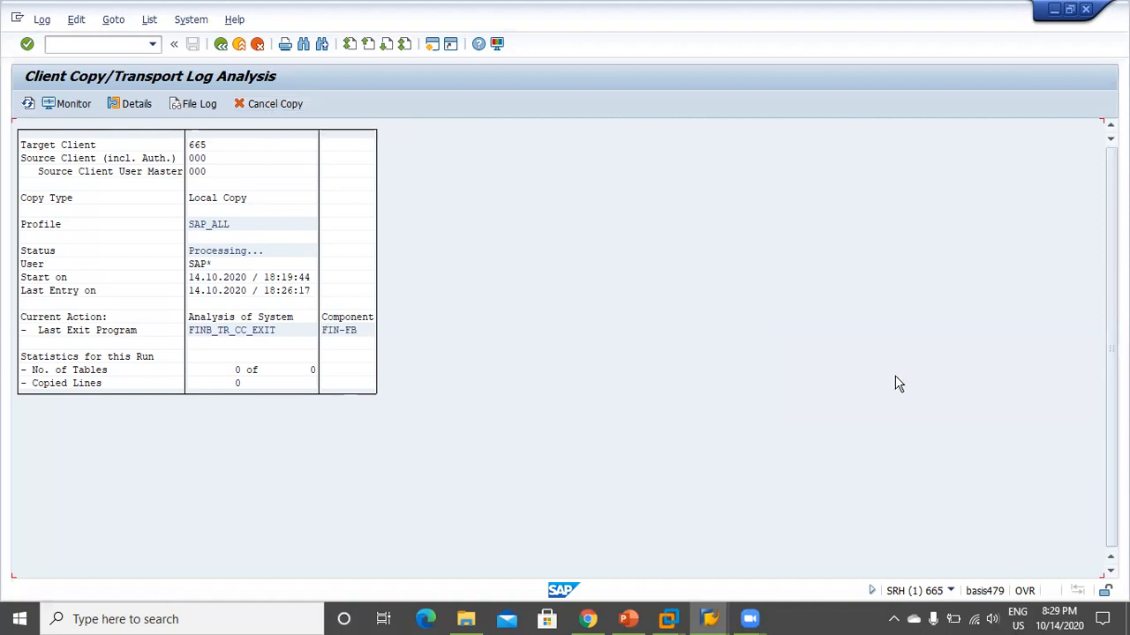
click(129, 46)
Leave the copy log with /n and log on to system SRH again from SAP Logon 740
text(/n)
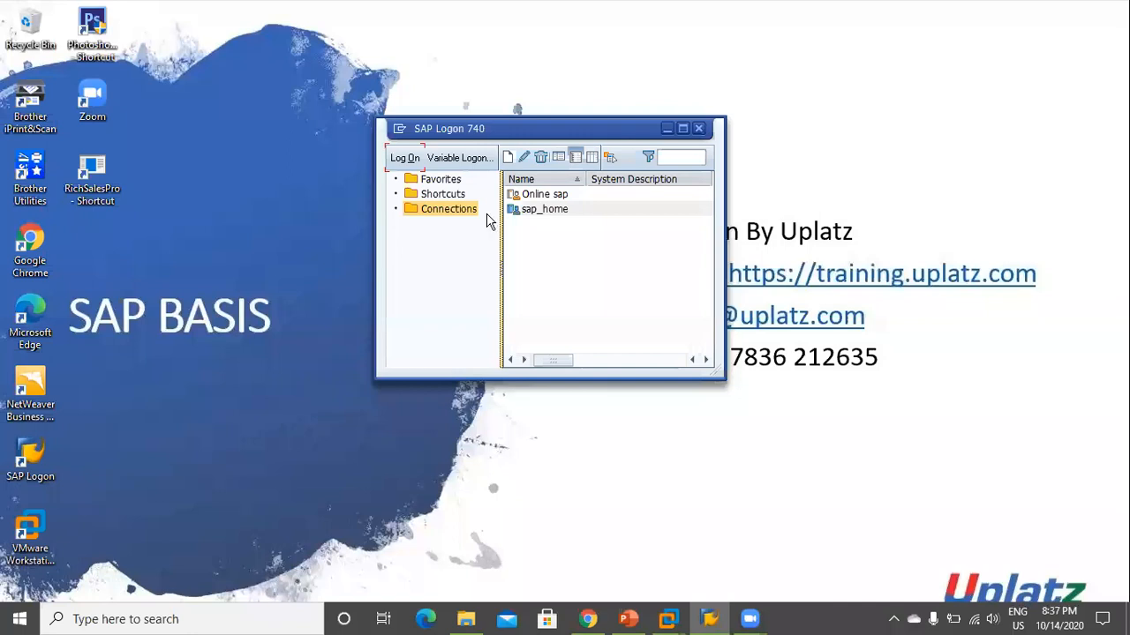
click(408, 157)
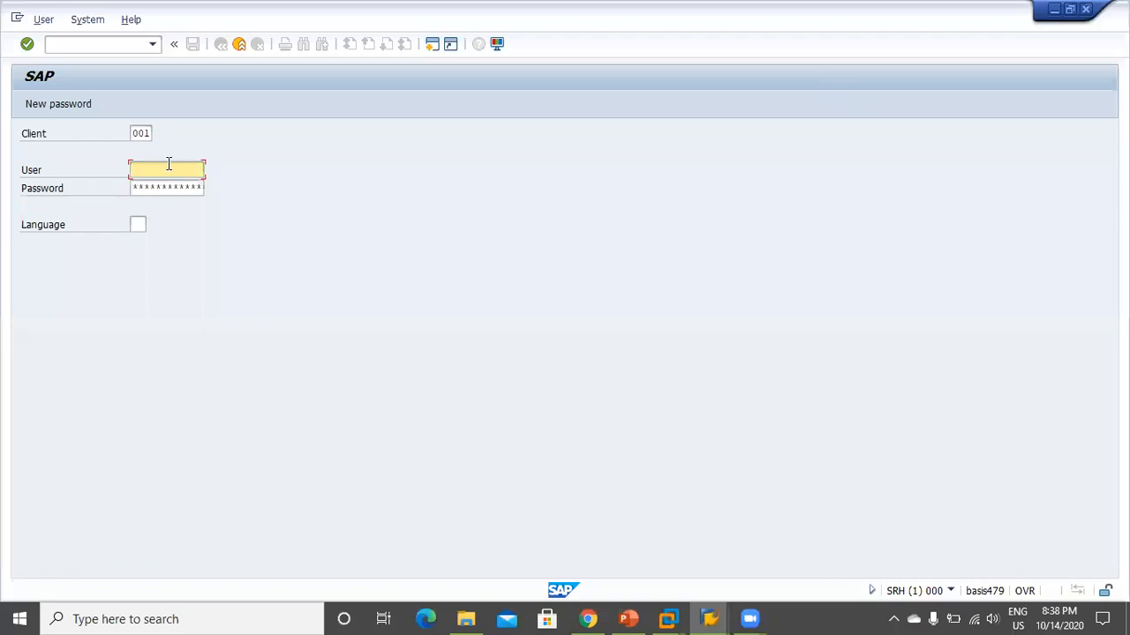
Log on to client 665 instead of 001 as the built-in superuser sap* with its password
key(shift+Tab)
key(BackSpace)
key(BackSpace)
key(BackSpace)
text(66)
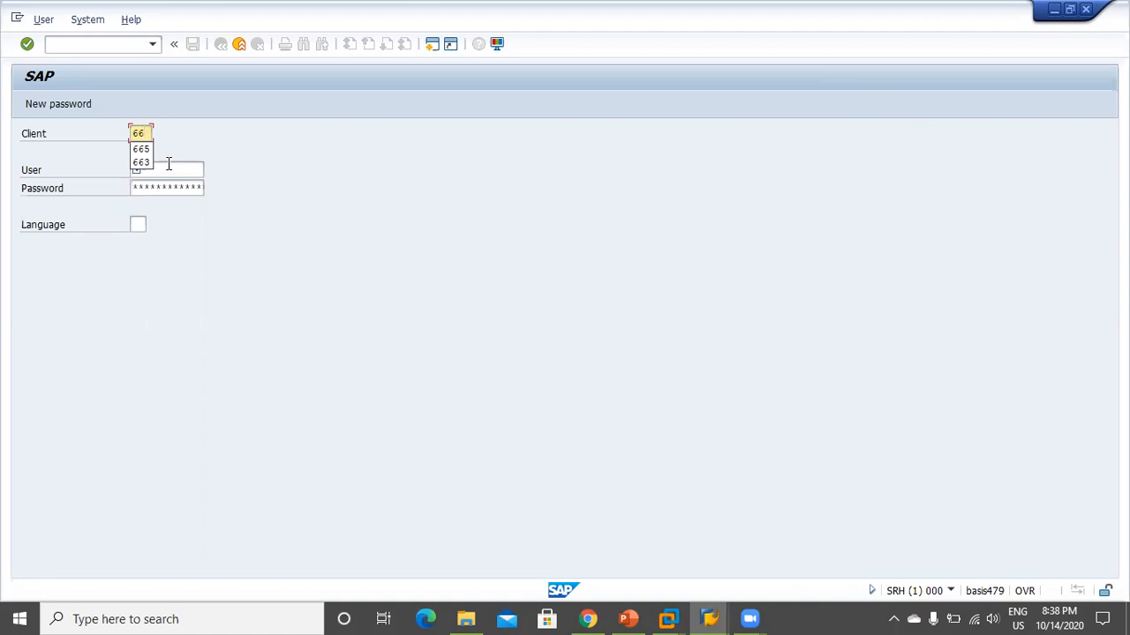
text(5)
key(Tab)
text(sap)
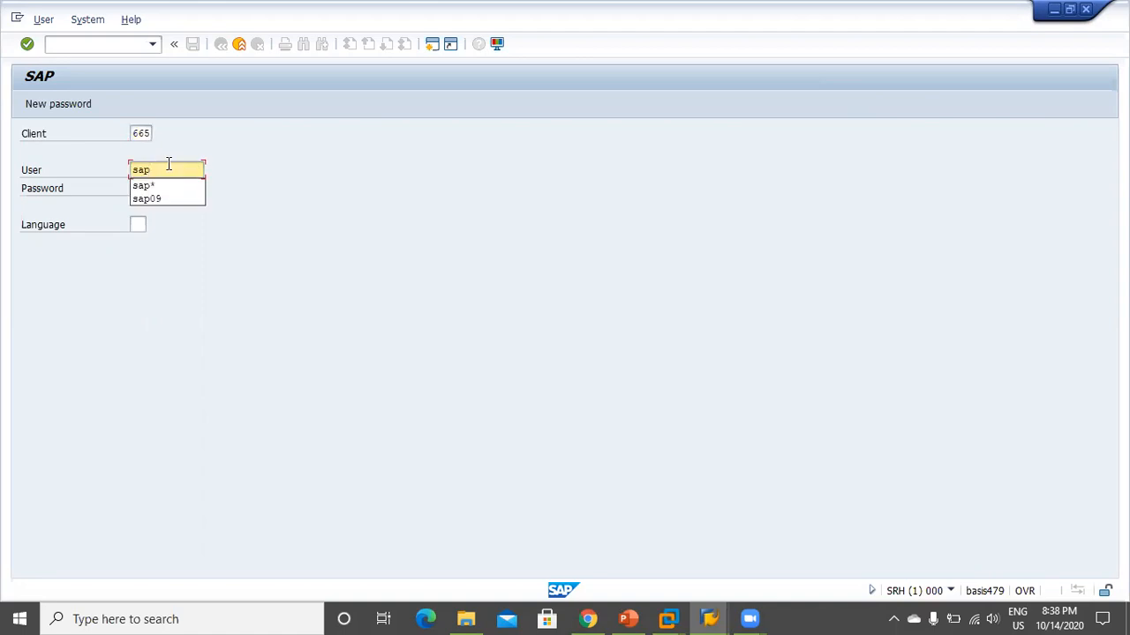
text(*)
key(Tab)
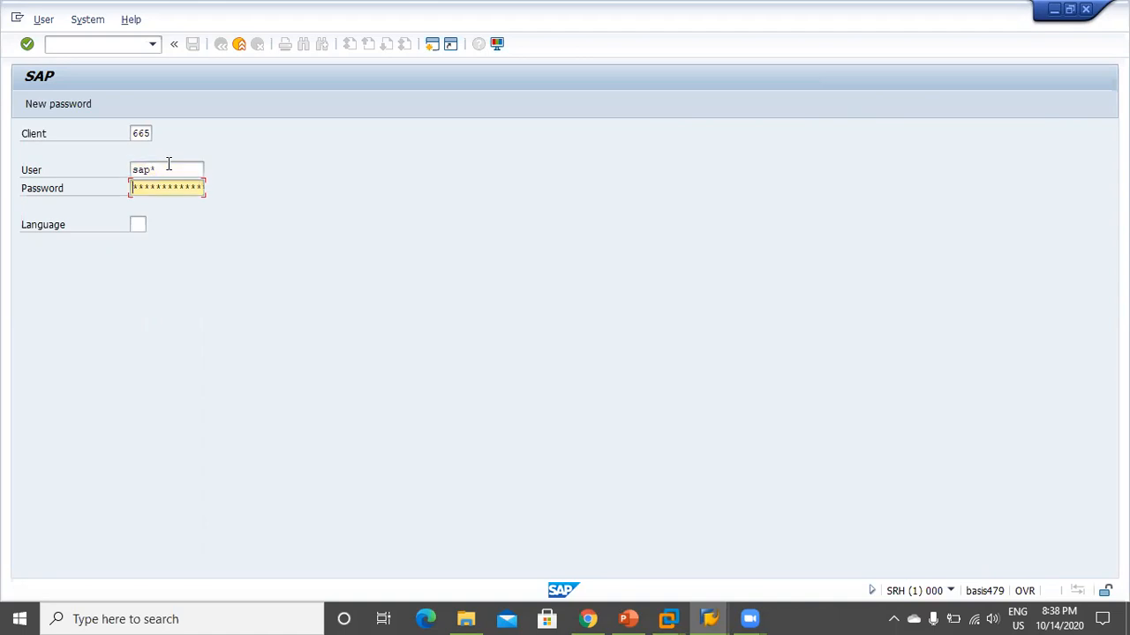
key(Return)
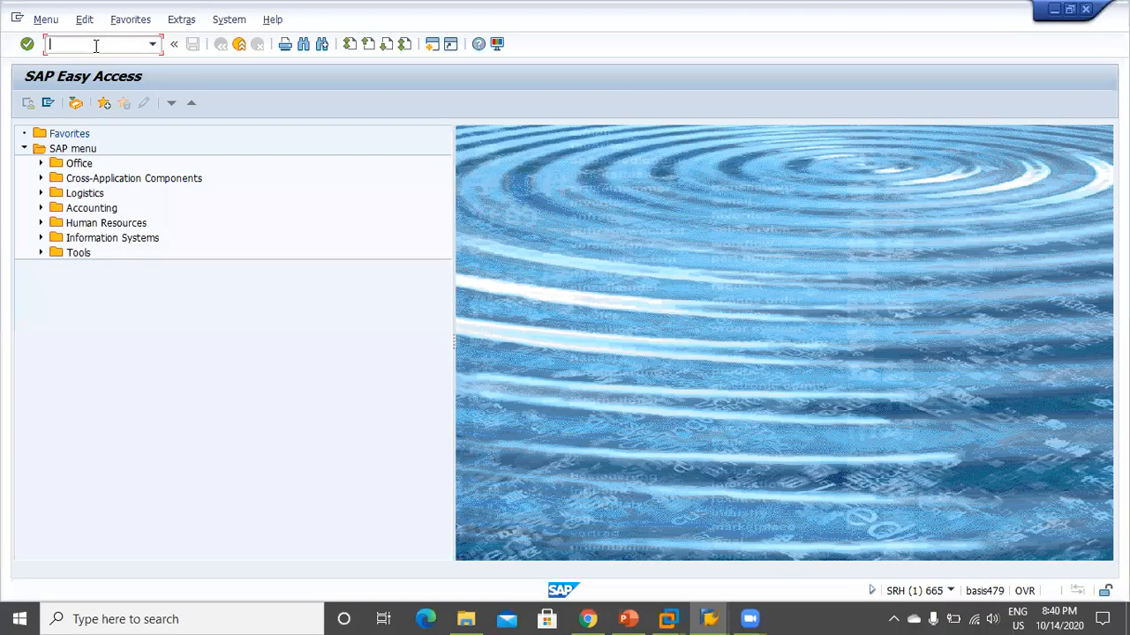
Enter transaction scc5 in the client 665 SAP Easy Access command field
text(scc5)
Start SCC5 to delete client 665, including its T000 entry, as a background job
key(Return)
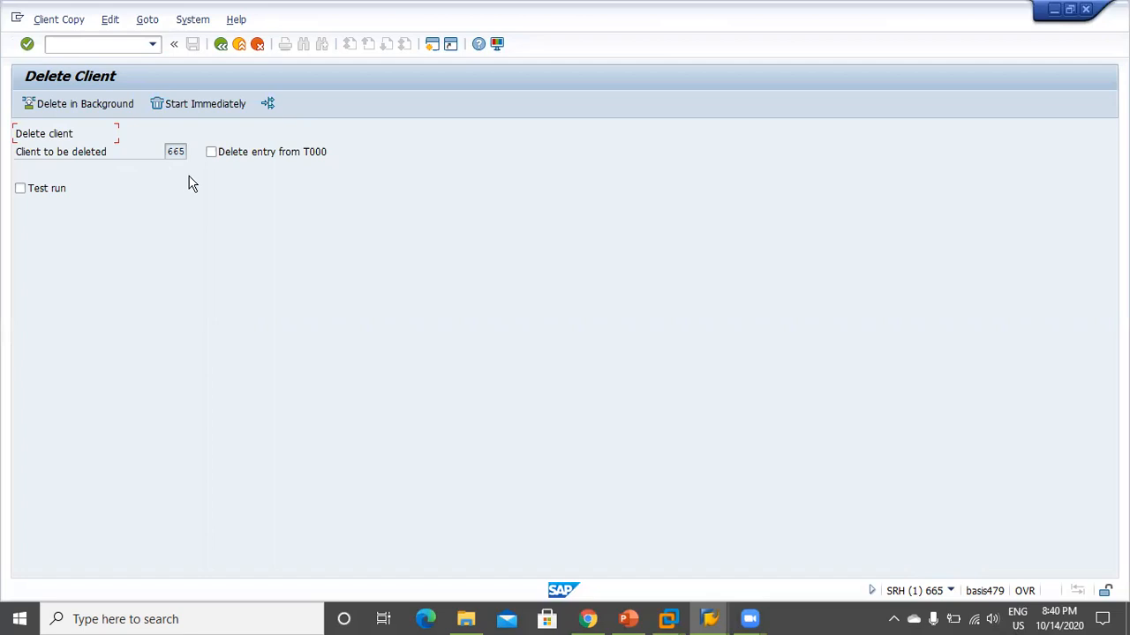
click(240, 157)
click(86, 105)
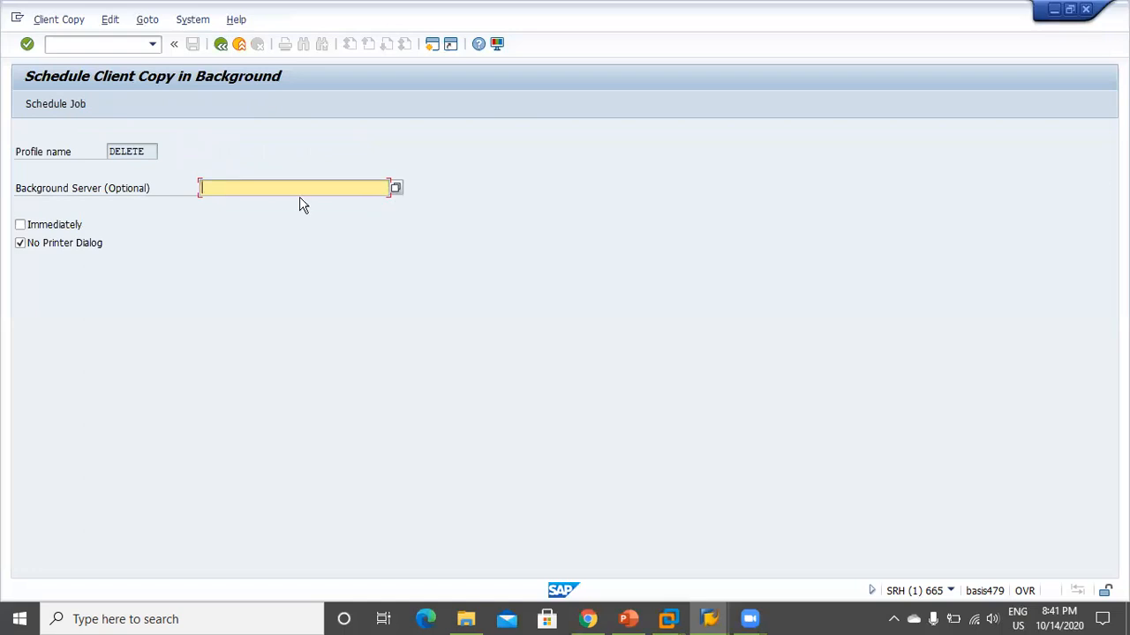
Open the Start Time settings for the DELETE-profile background job for client 665
click(49, 104)
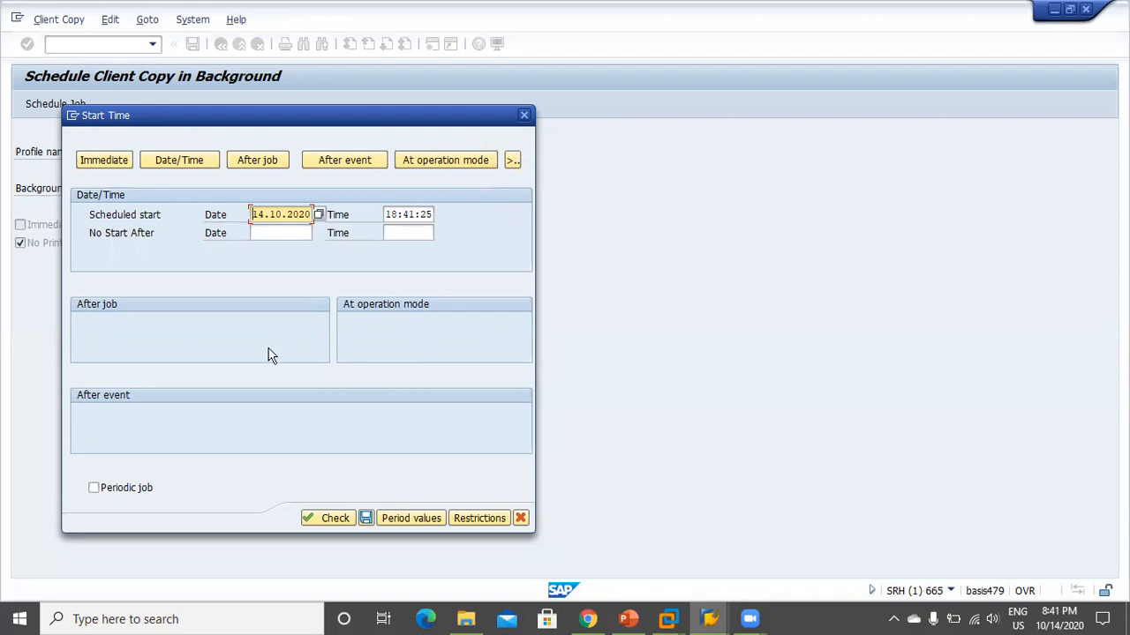
Schedule the client 665 deletion job to start immediately, confirm its parameters and acknowledge the scheduling message
click(106, 163)
click(366, 519)
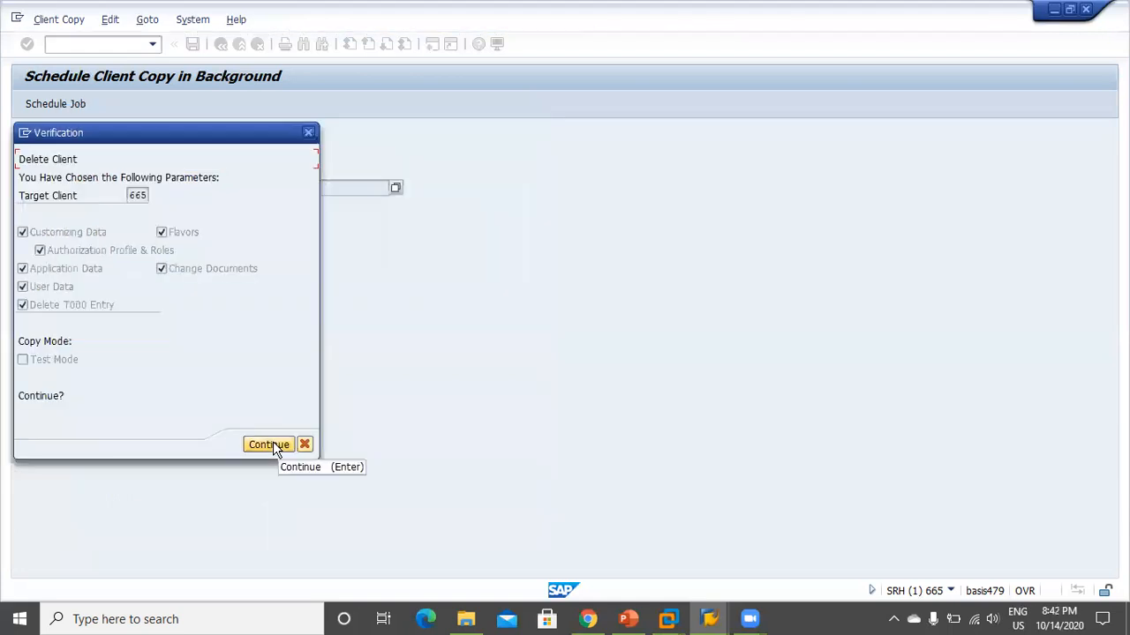
click(269, 445)
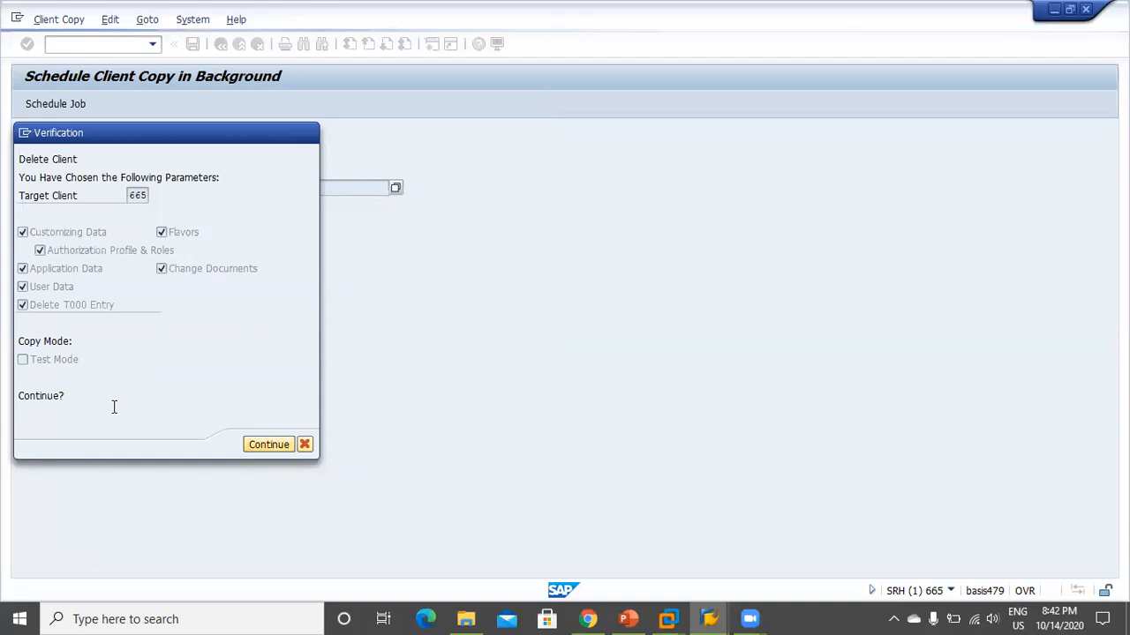
drag(121, 397, 315, 398)
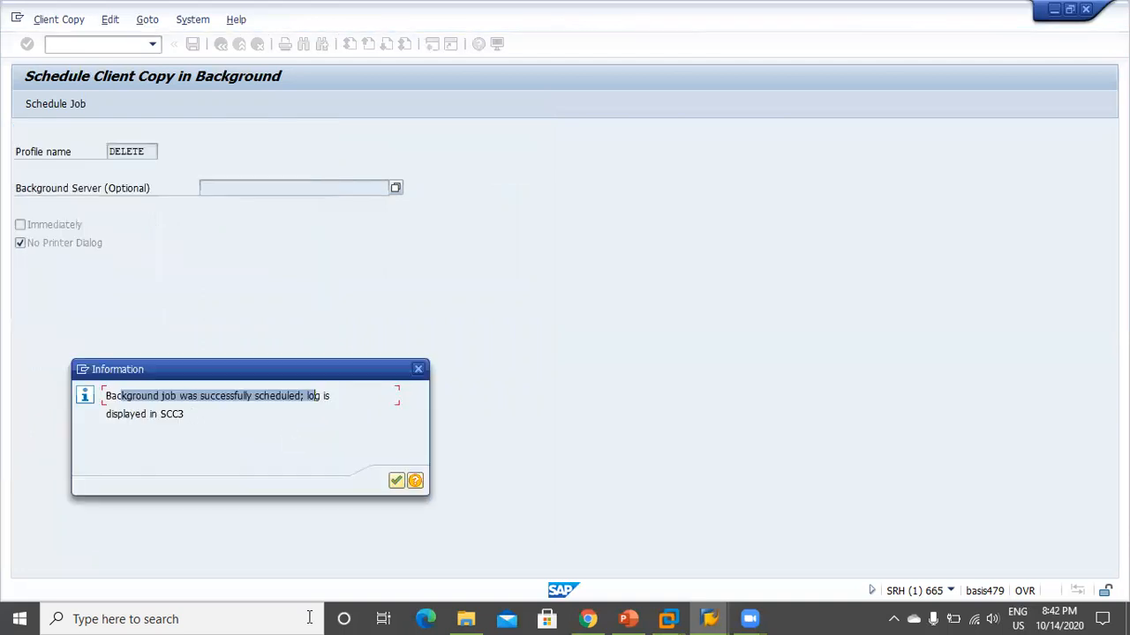
click(396, 481)
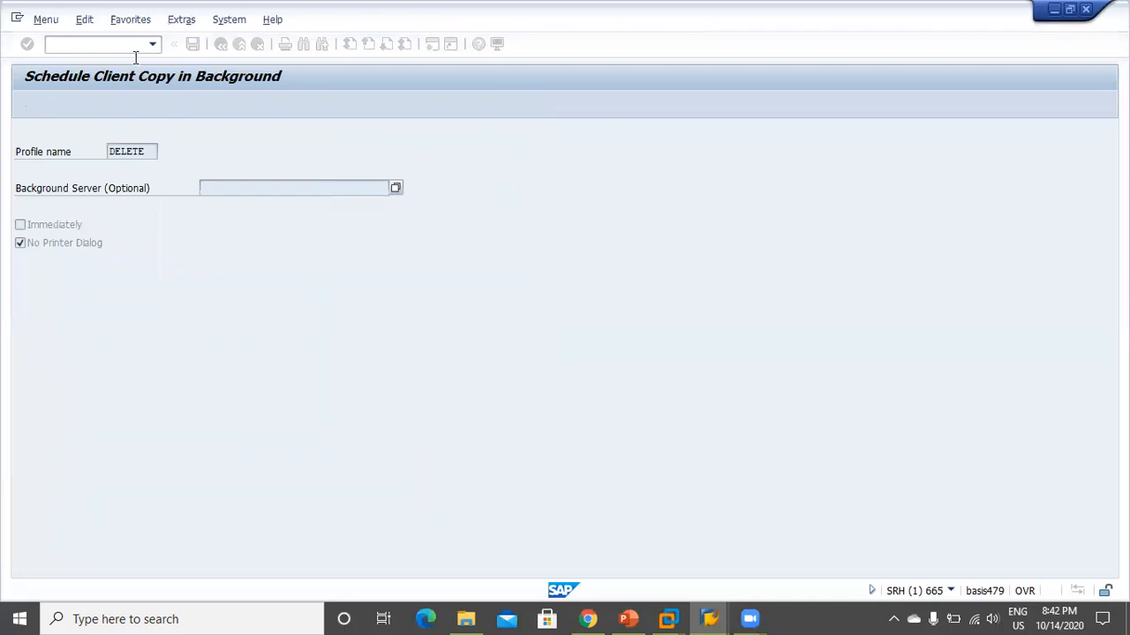
Run SCC3 to view the client 665 SAP_ALL copy log: Cancelled, 0 of 52877 tables copied
text(scc3)
key(Return)
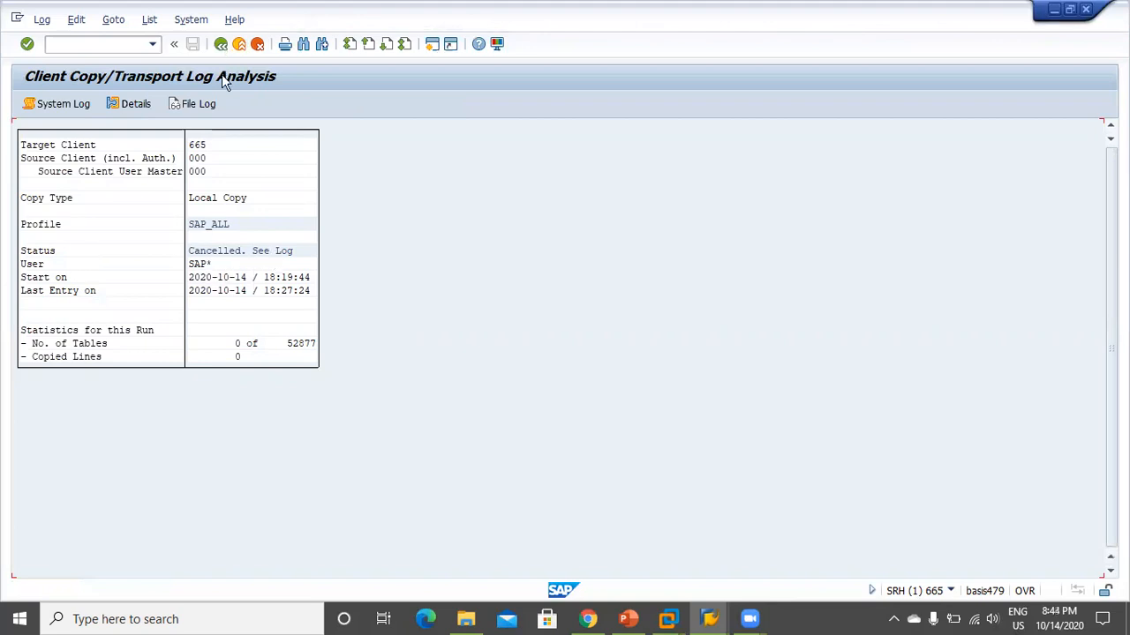
Open the client 665 Delete Complete Client log and refresh it twice; it stays Initializing
key(F3)
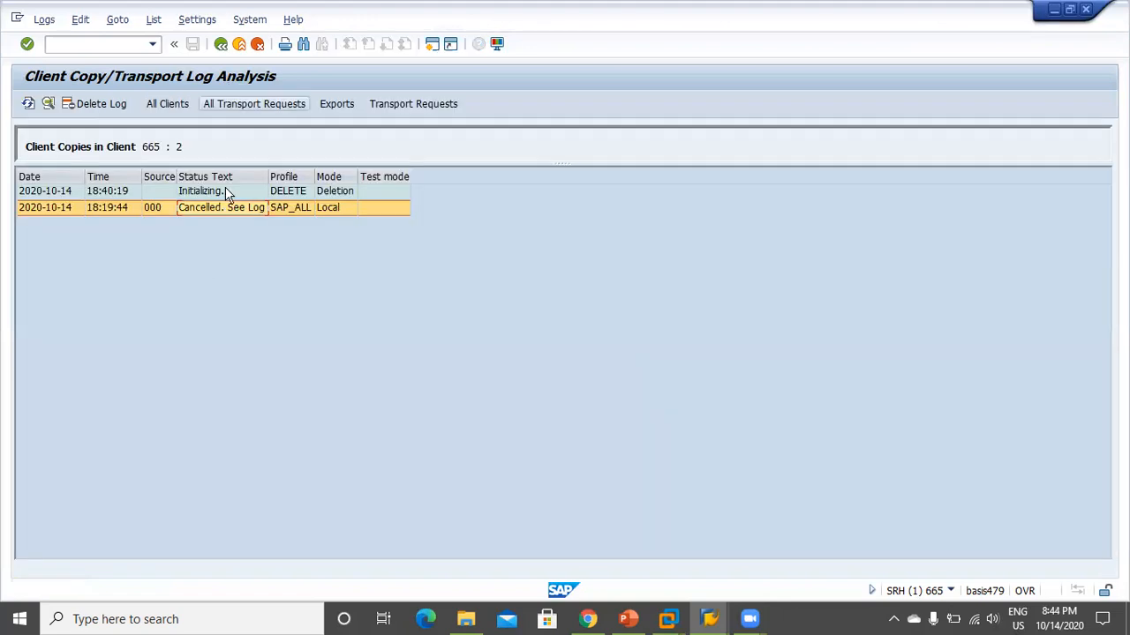
double_click(226, 192)
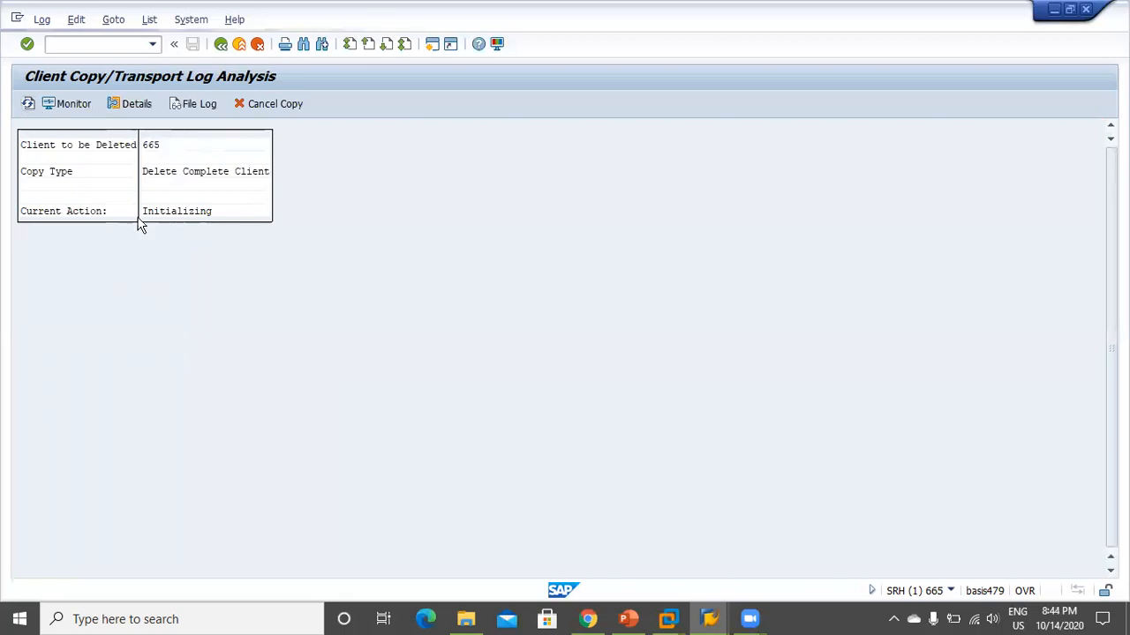
click(30, 106)
click(28, 104)
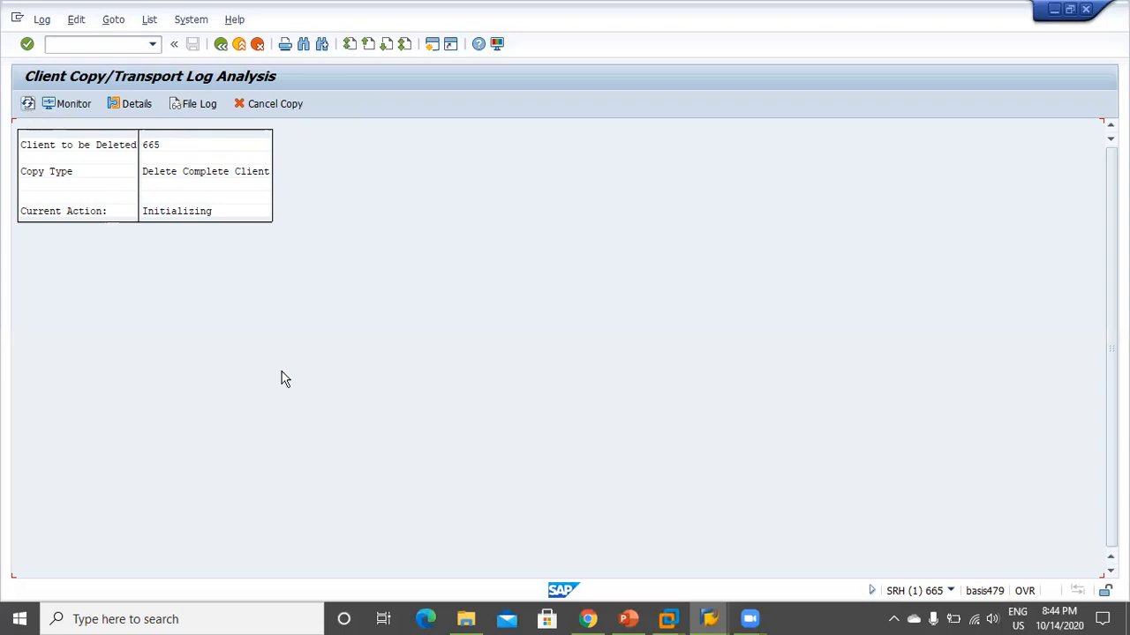
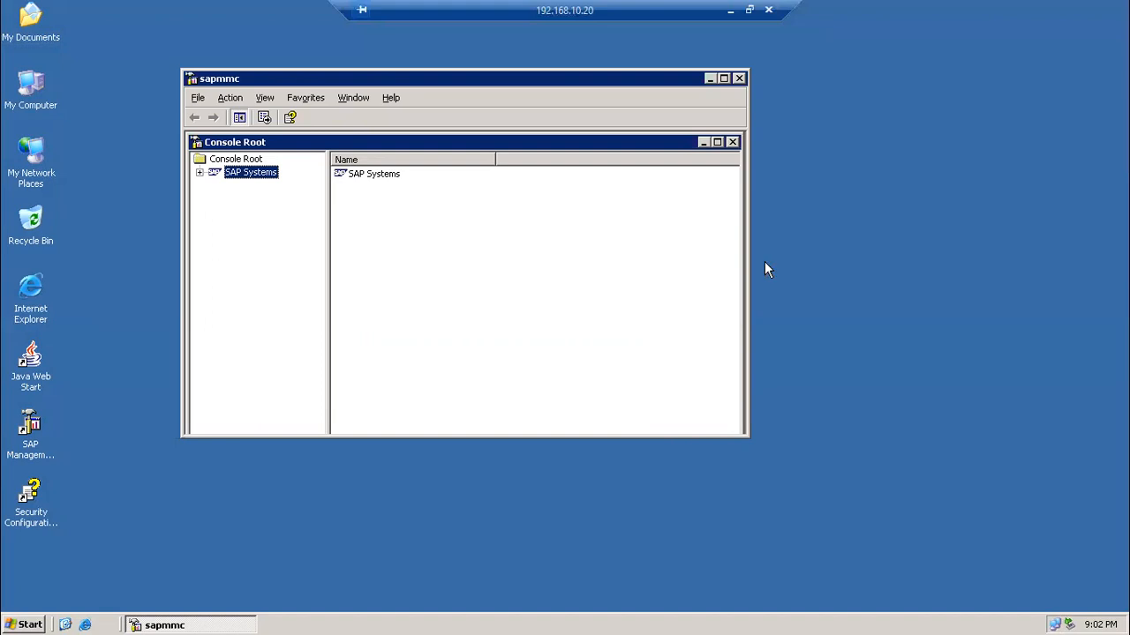
Refresh the desktop and expand SAP Systems in the console tree to reveal SRH
right_click(875, 210)
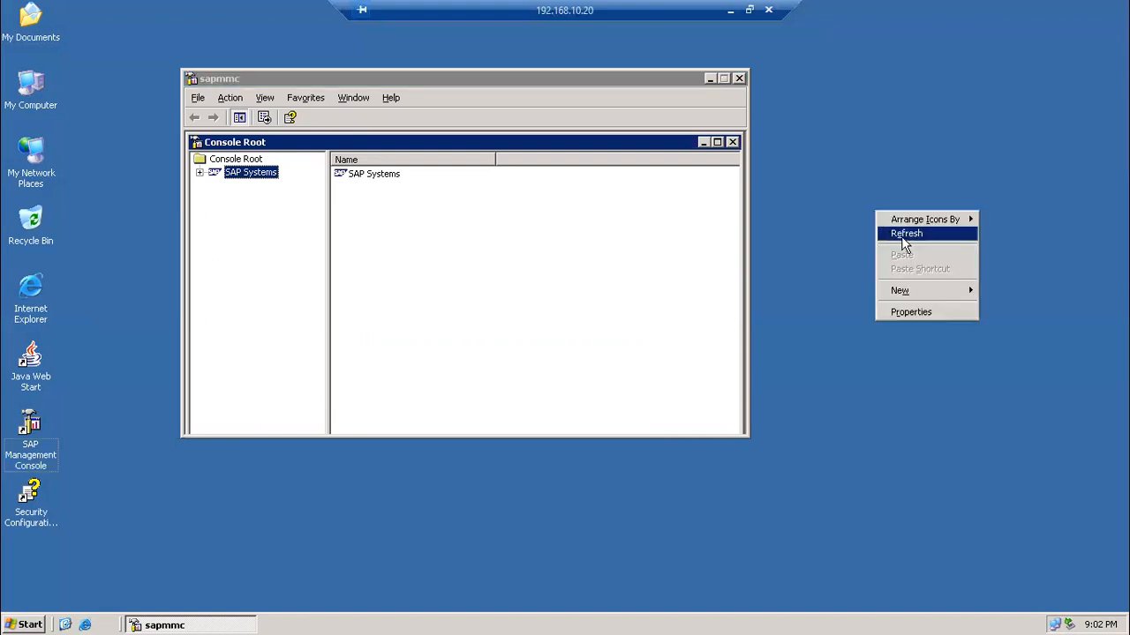
click(898, 235)
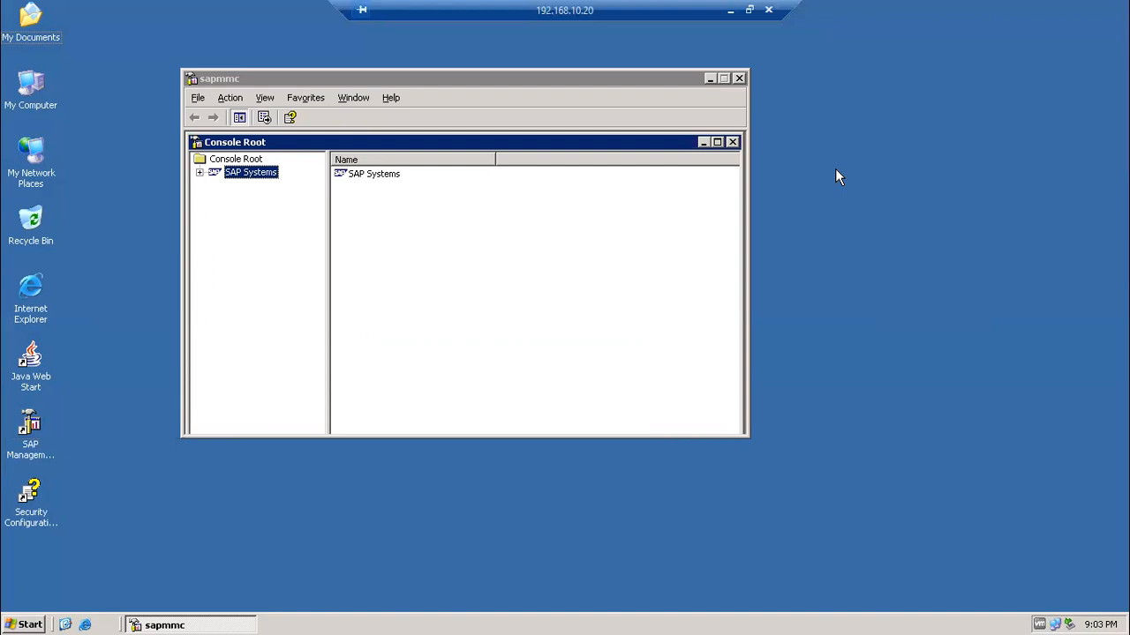
click(225, 176)
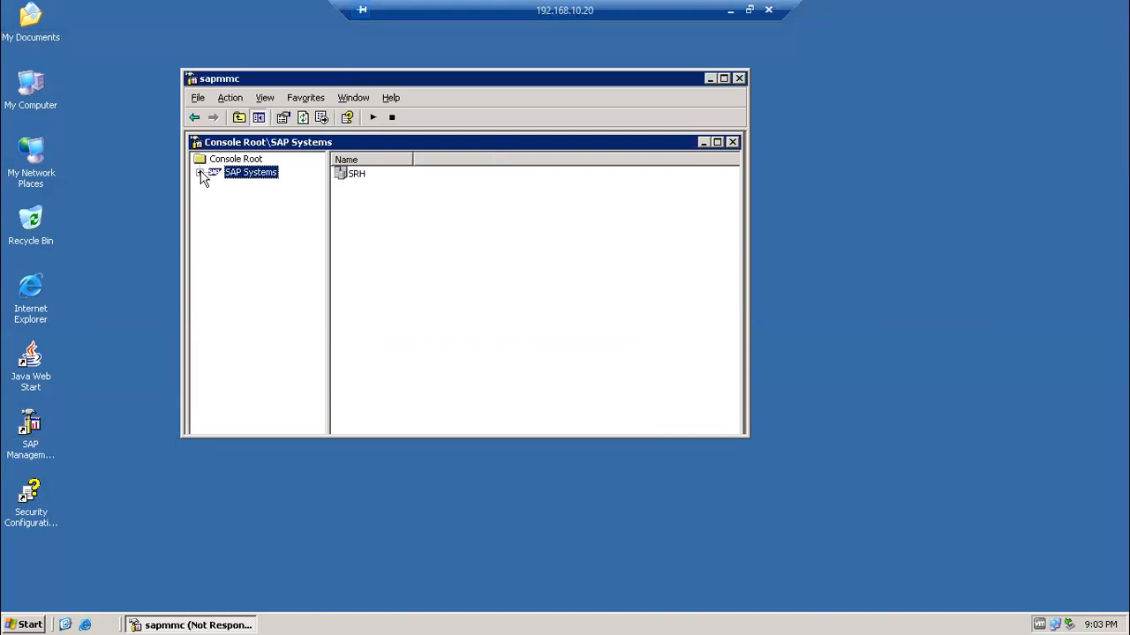
click(201, 174)
Expand SRH and instance basis479 1 to show its monitoring items
click(232, 189)
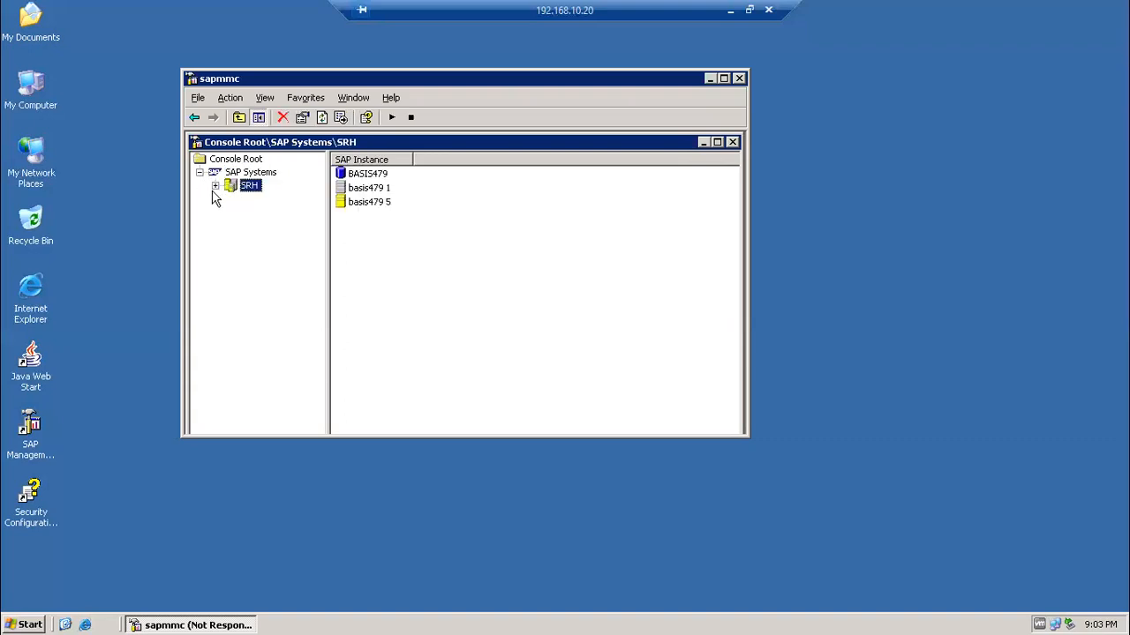
click(215, 187)
click(263, 215)
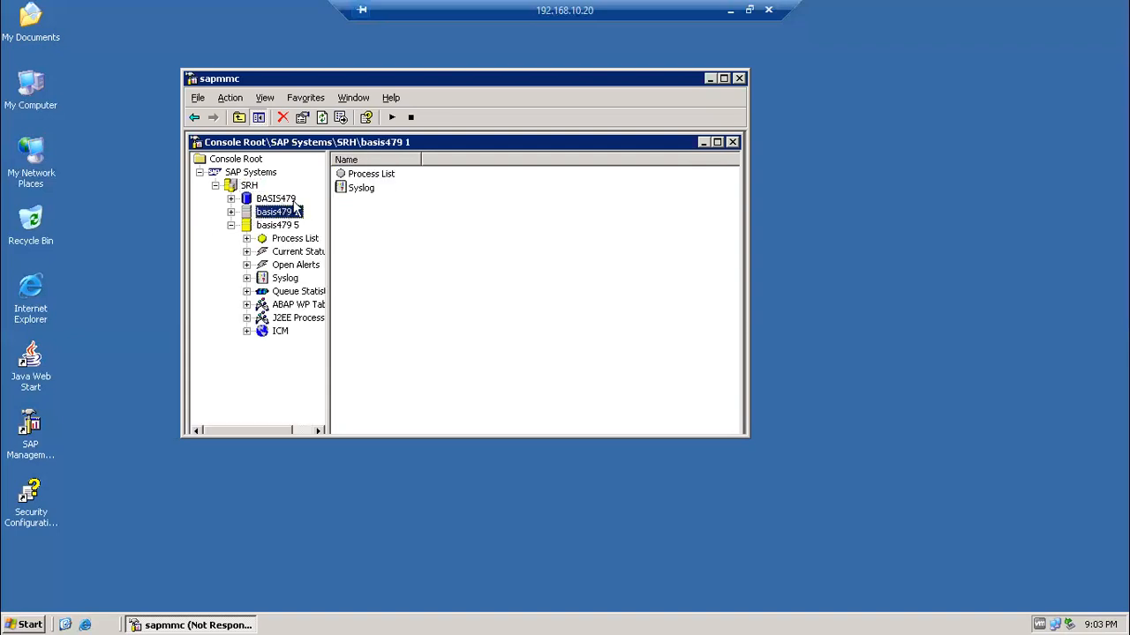
click(230, 212)
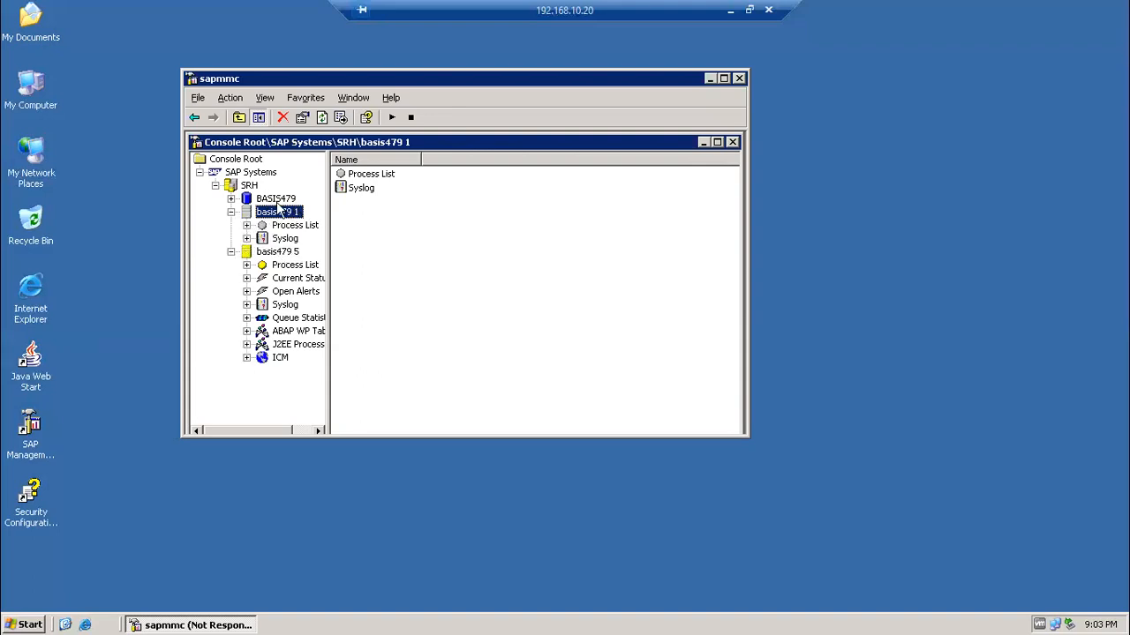
right_click(30, 85)
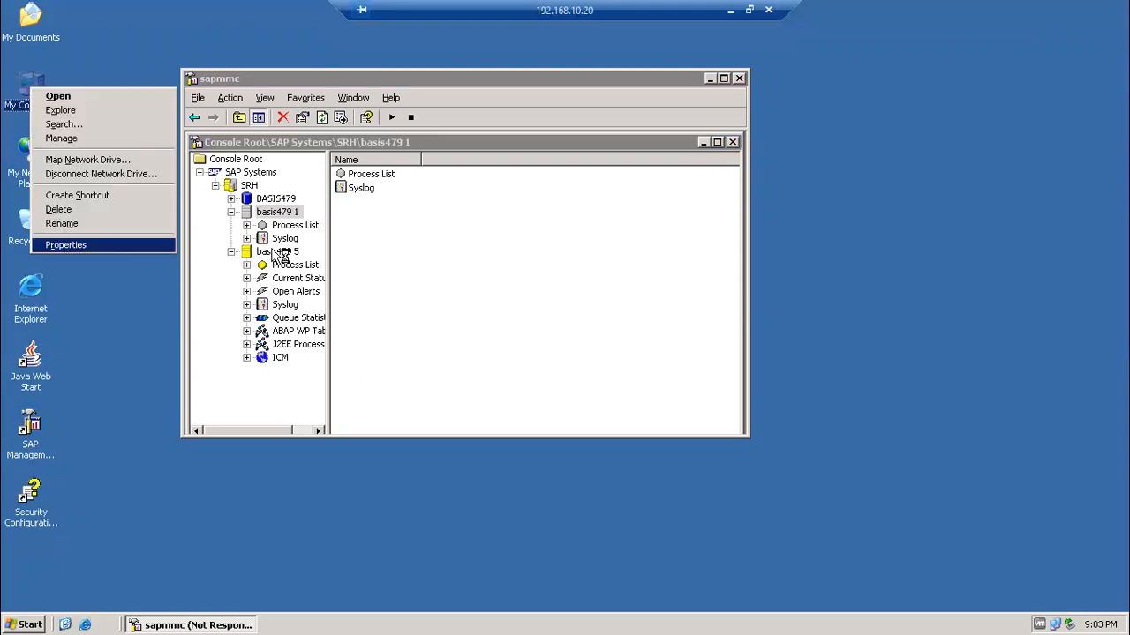
click(413, 249)
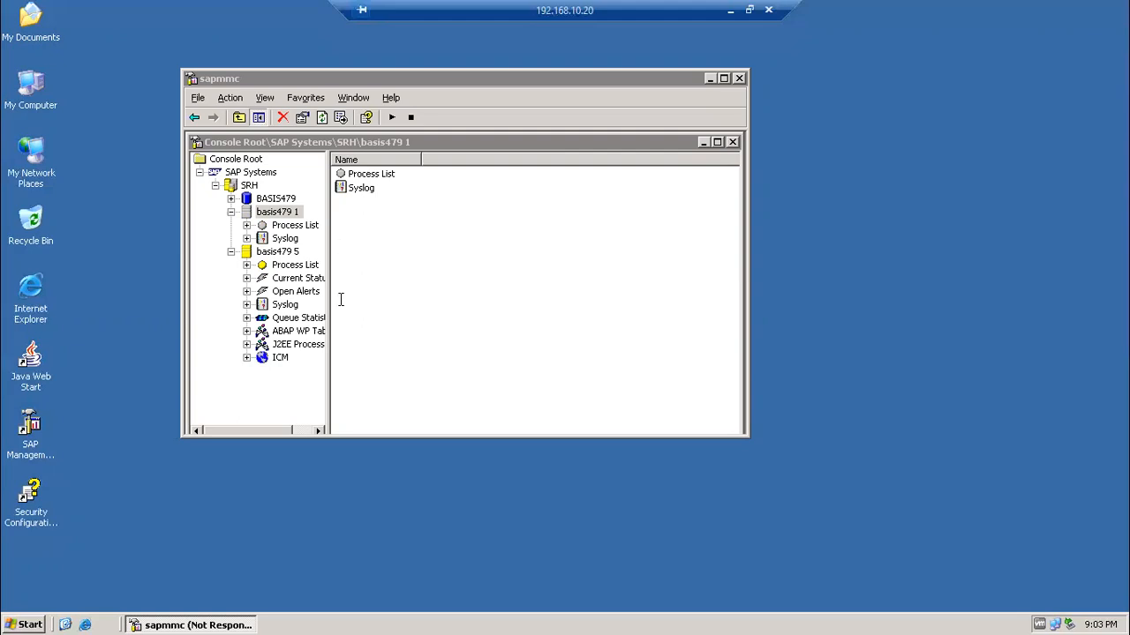
click(297, 176)
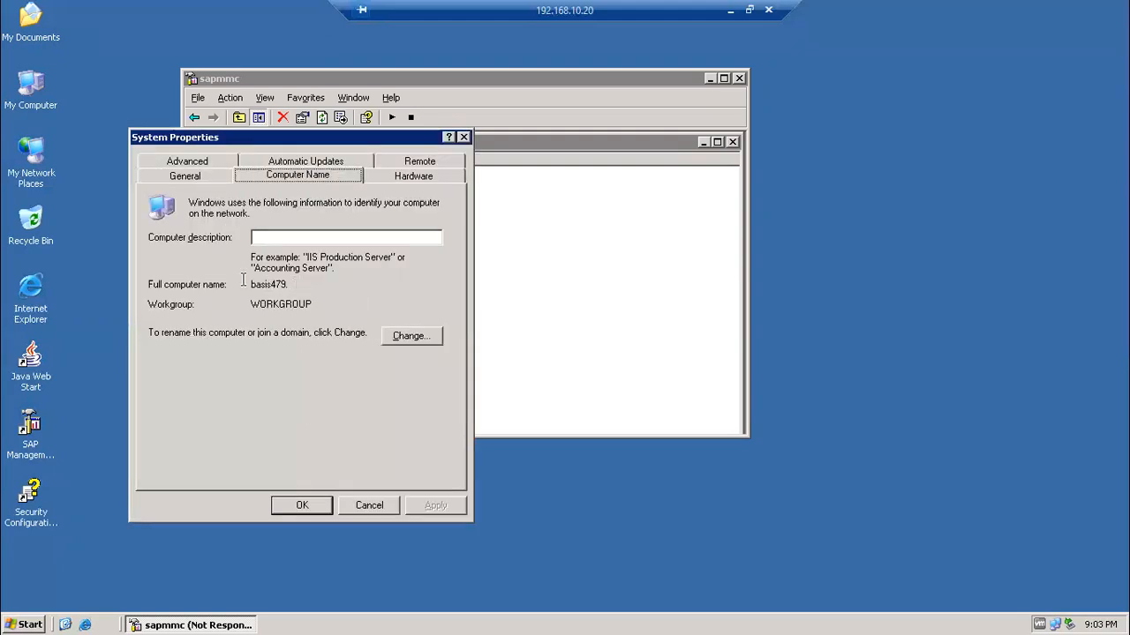
double_click(262, 284)
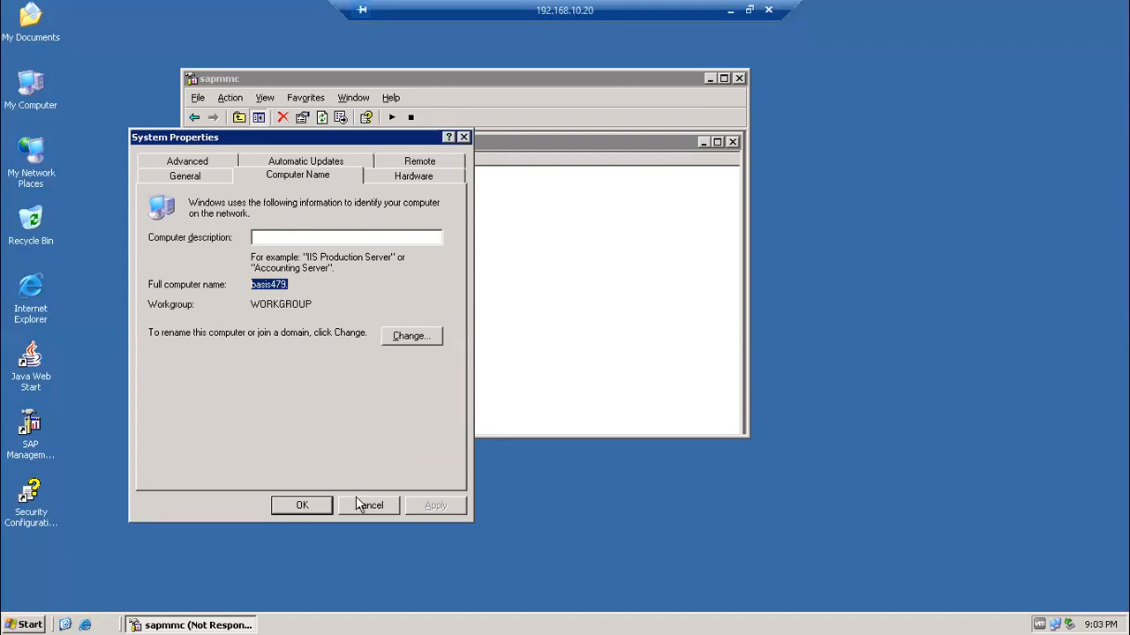
click(464, 137)
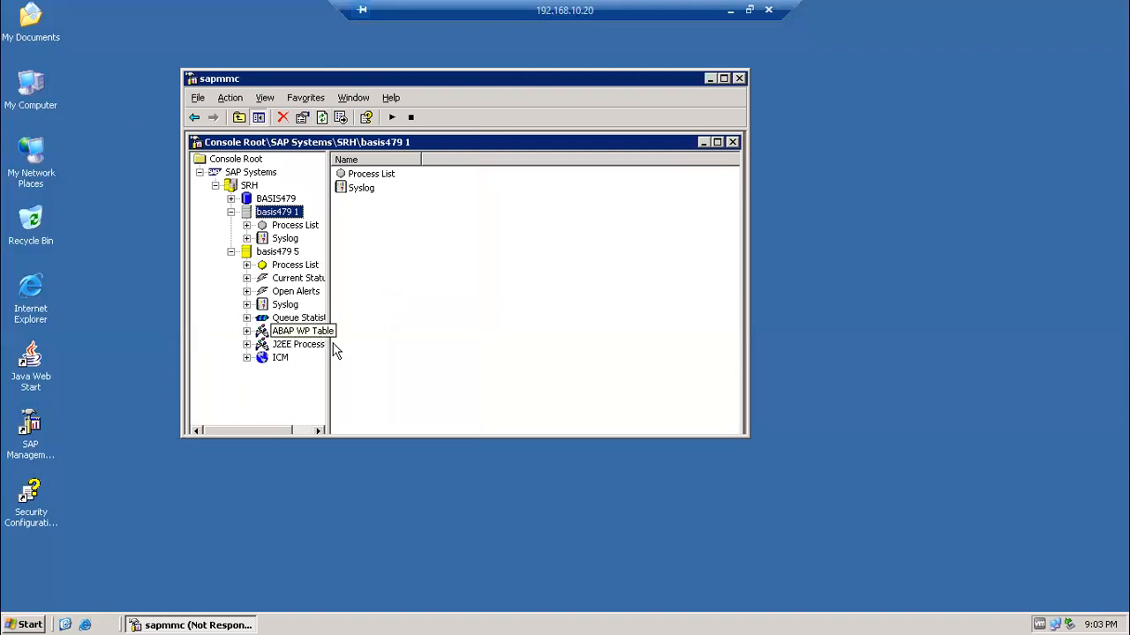
Widen the navigation pane, open basis479 5's ABAP WP Table and inspect the dialog, update and enqueue rows
drag(328, 348, 380, 366)
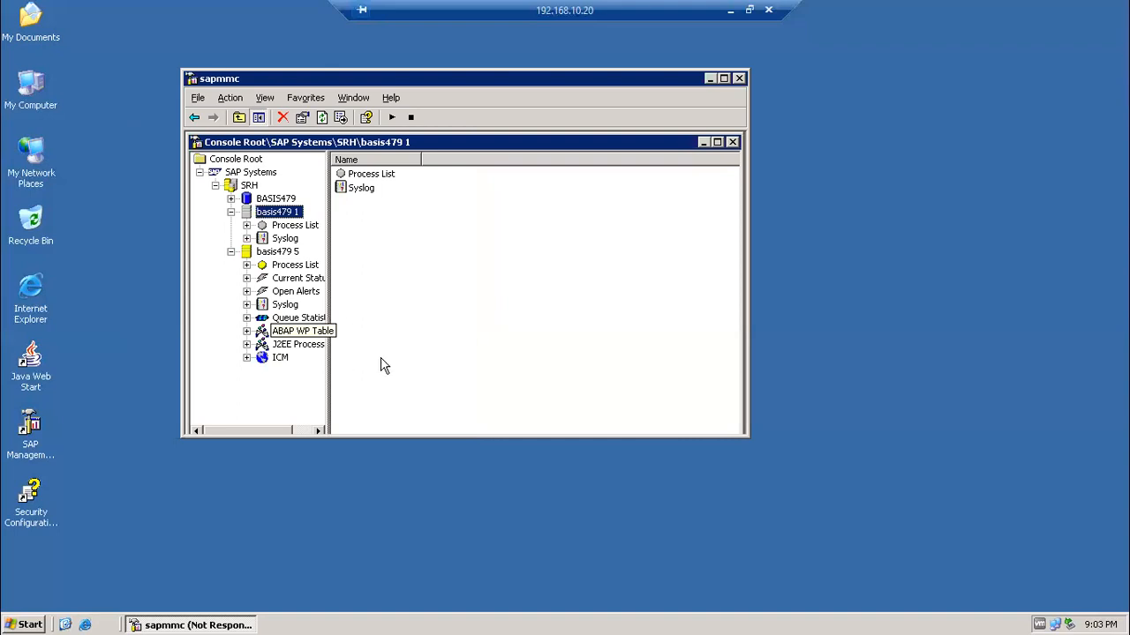
click(311, 334)
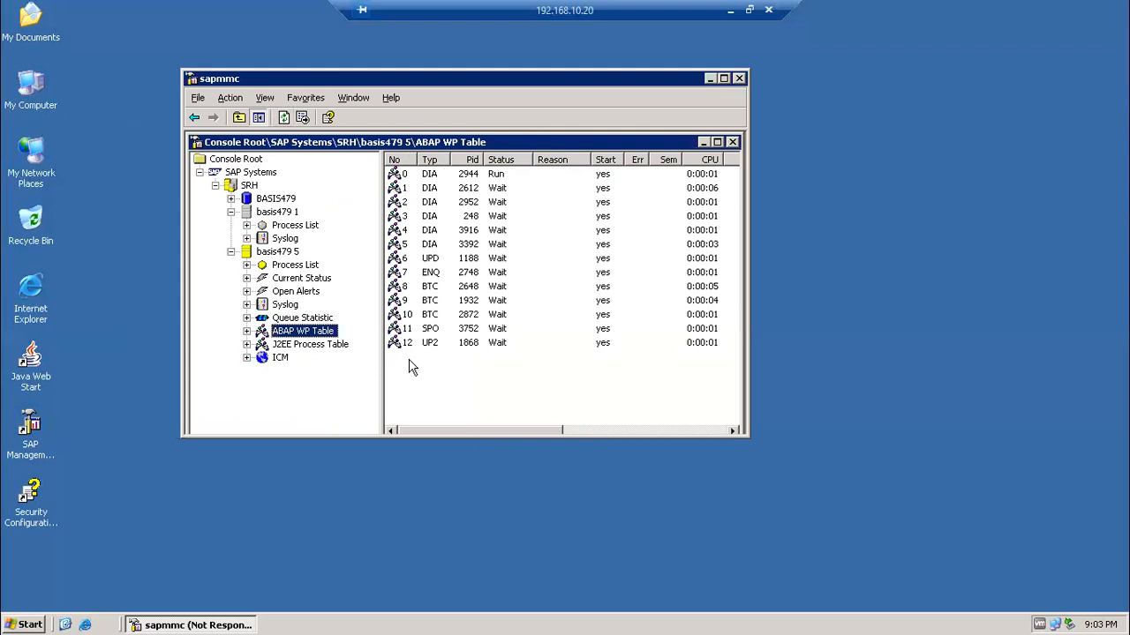
click(434, 176)
click(434, 202)
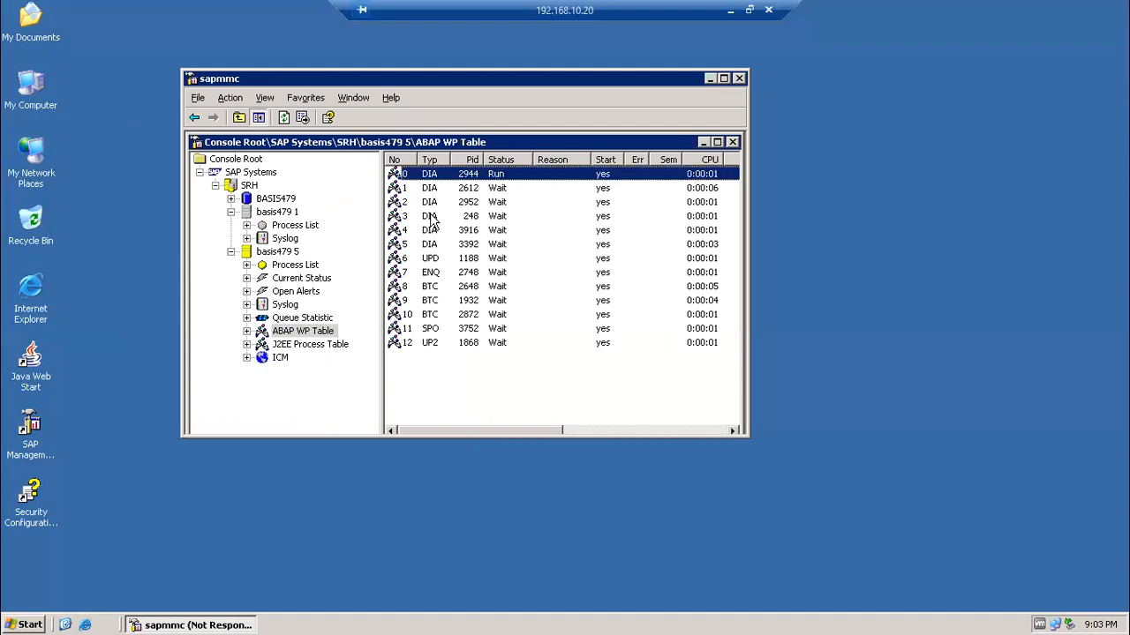
click(435, 245)
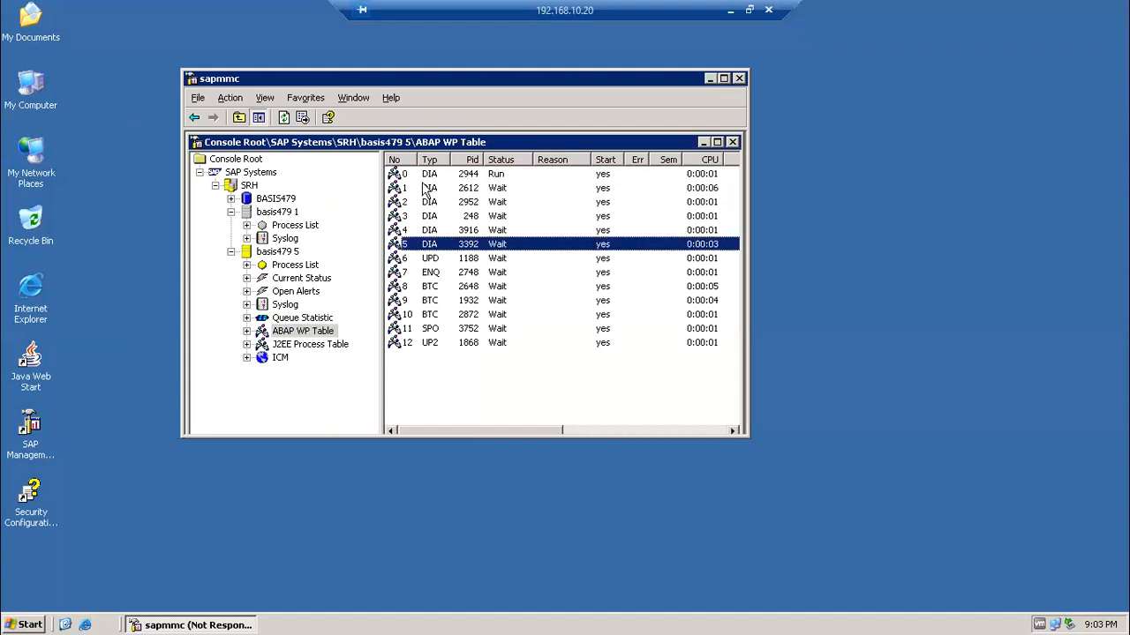
click(439, 259)
click(440, 276)
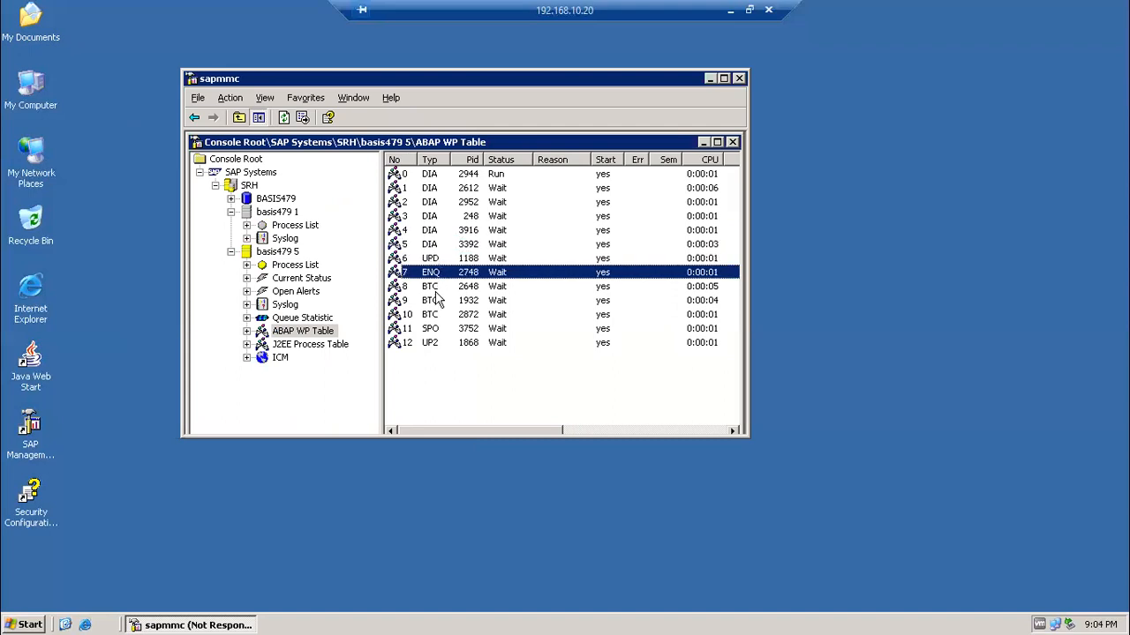
Inspect background work processes 8–10, spool and UP2, then open basis479 5's Process List
click(436, 301)
click(436, 314)
click(436, 289)
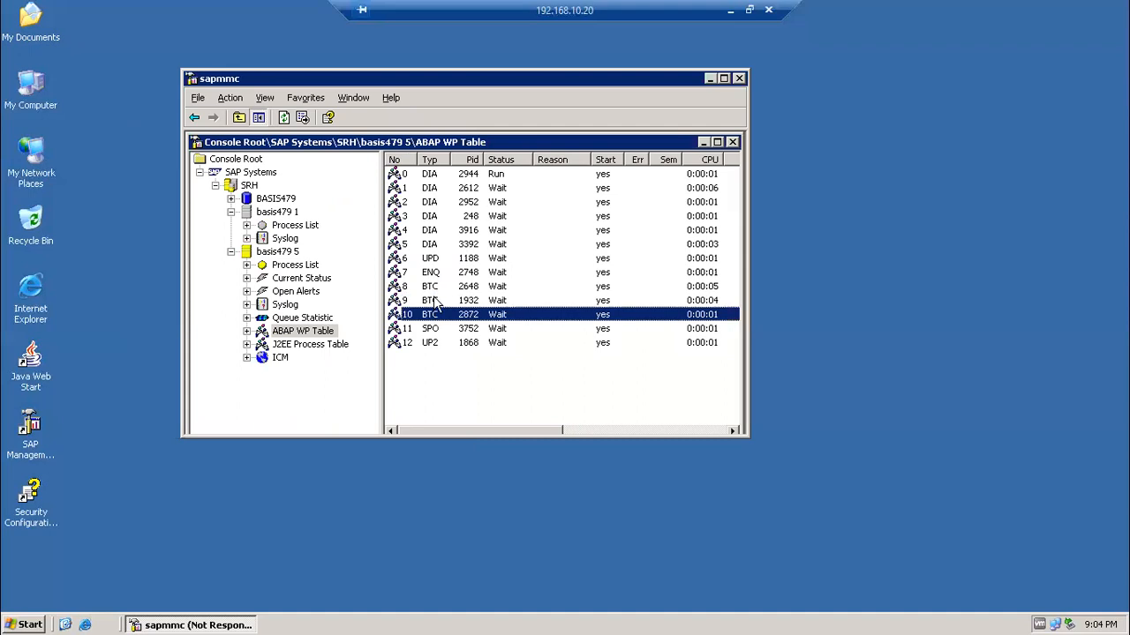
click(435, 301)
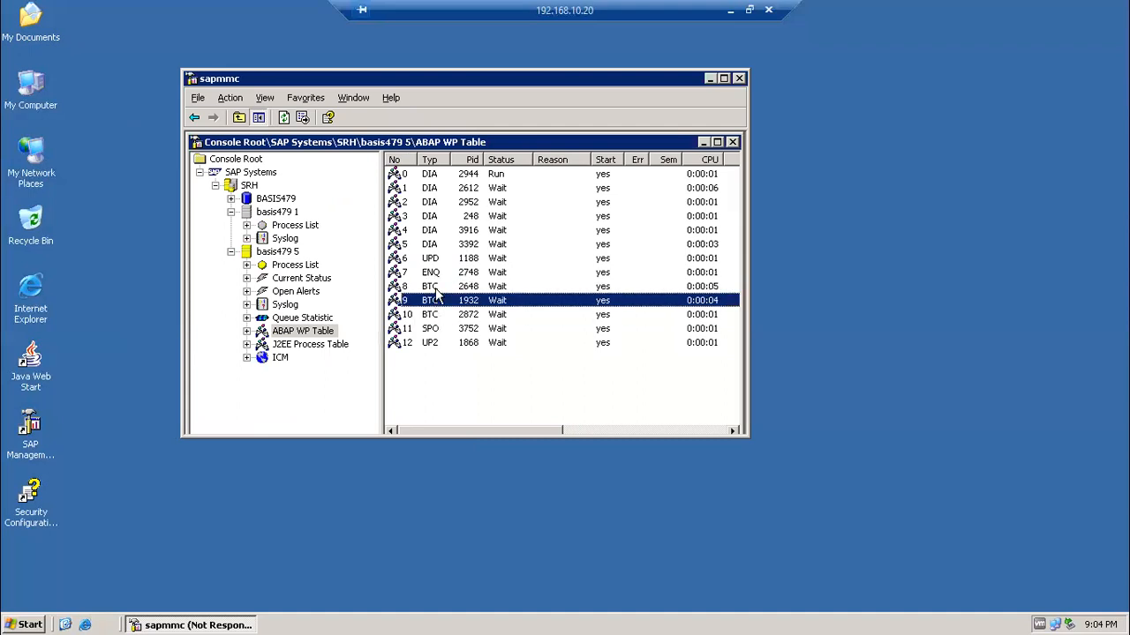
click(436, 290)
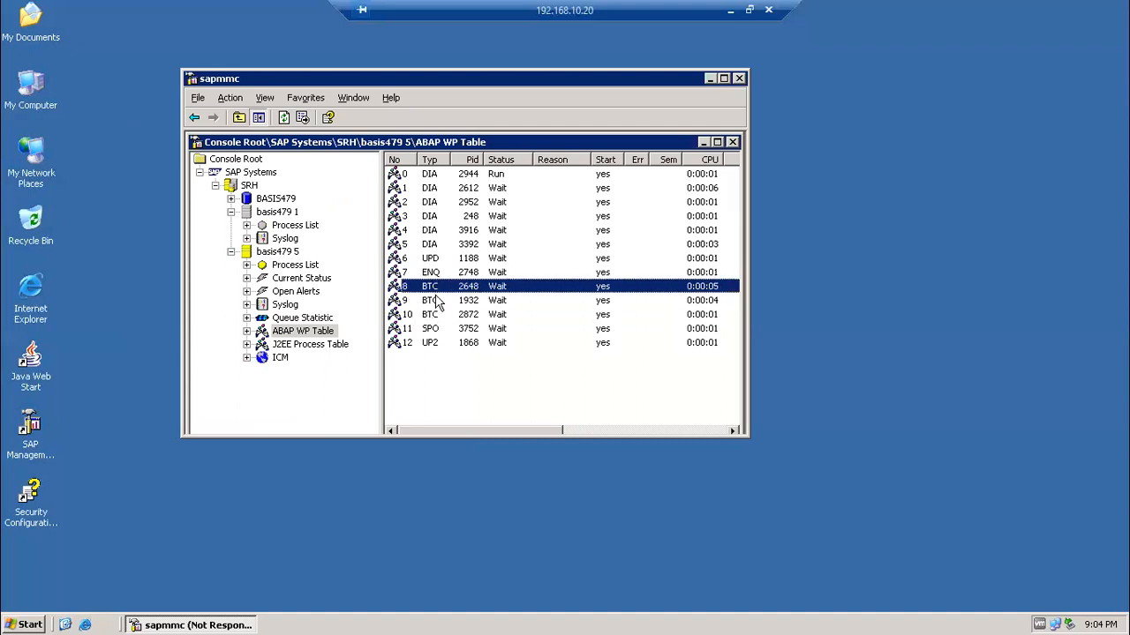
click(435, 301)
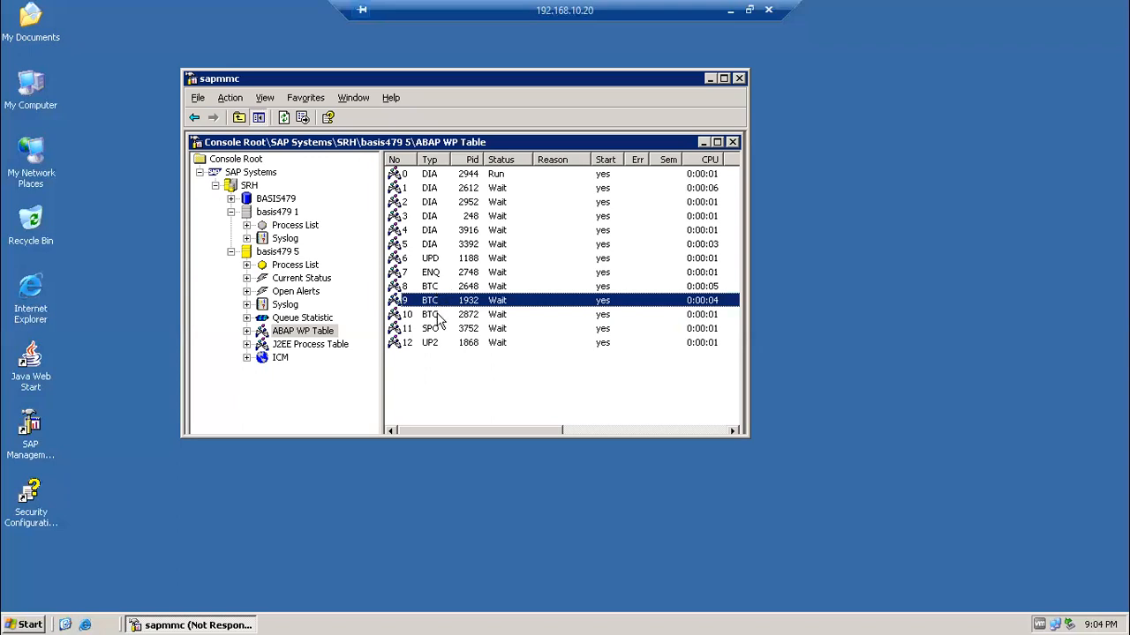
click(437, 315)
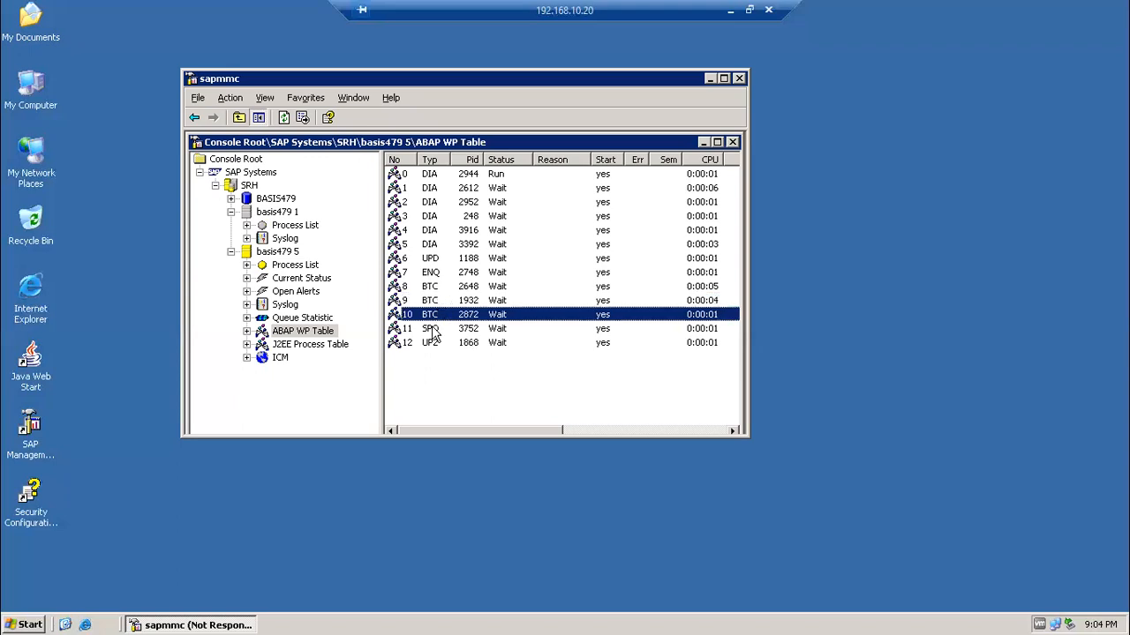
click(437, 330)
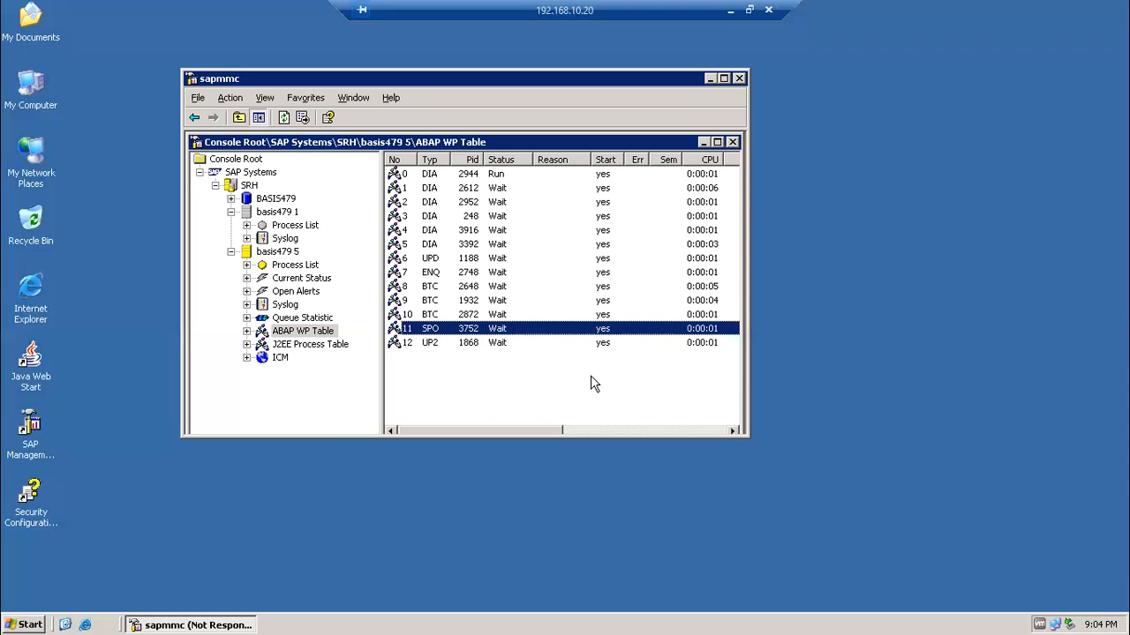
key(Down)
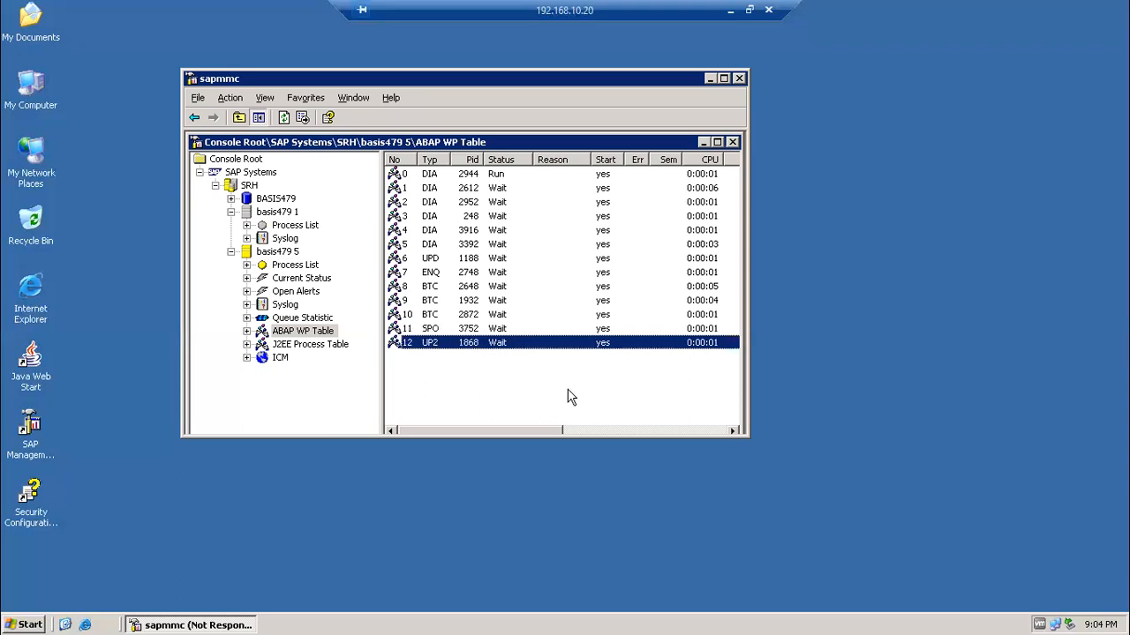
click(307, 266)
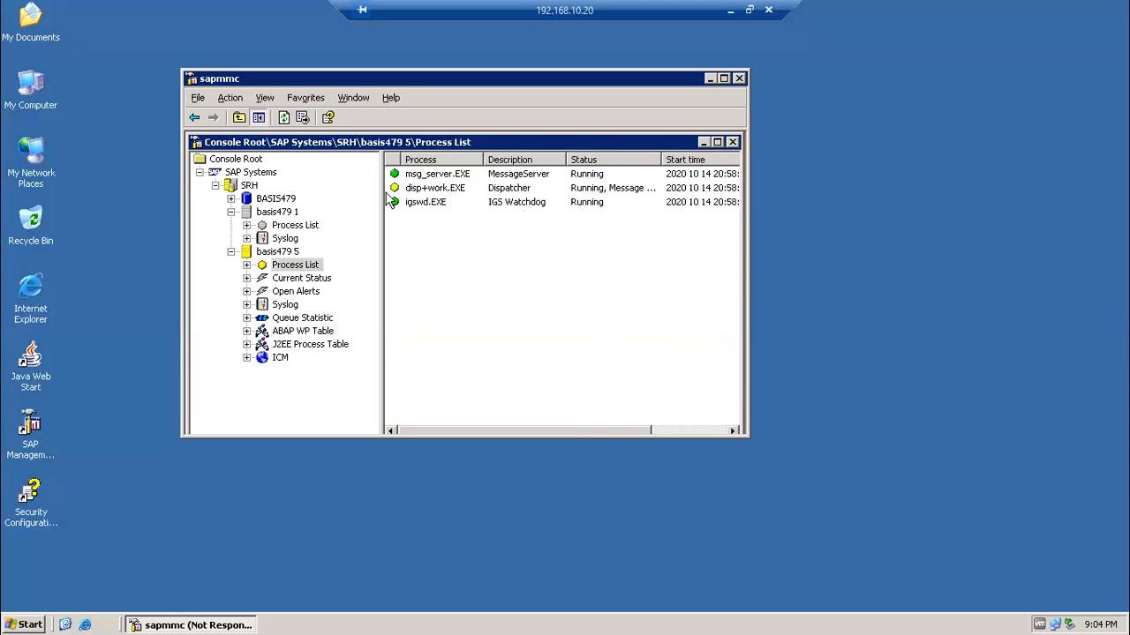
Inspect the message server and dispatcher processes, then collapse and re-expand basis479 5's monitoring items
click(523, 176)
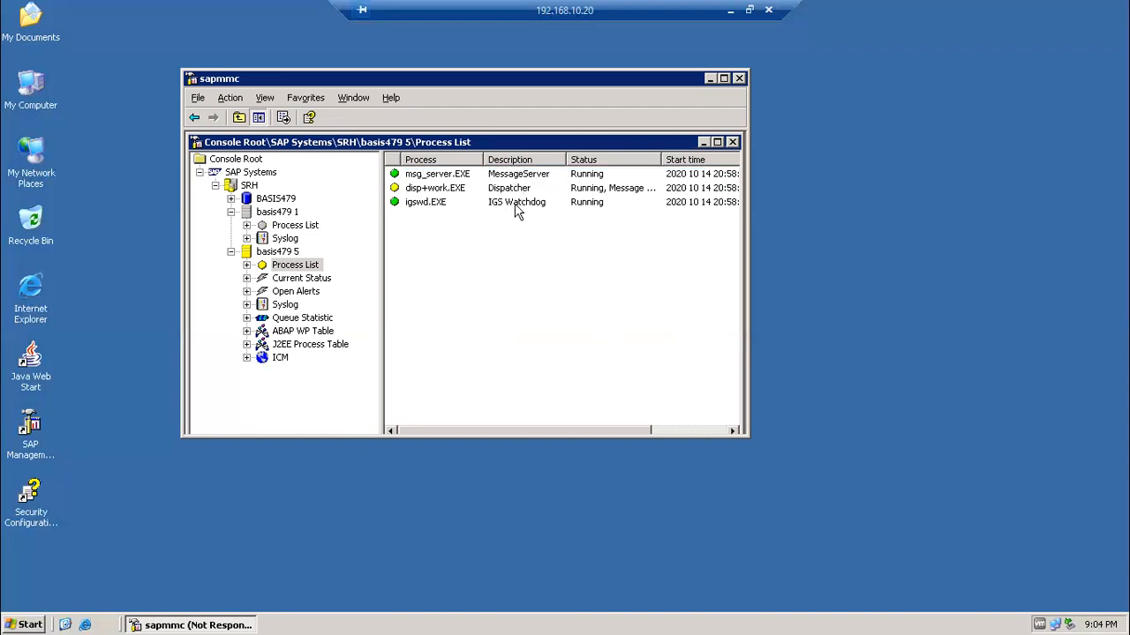
click(514, 191)
click(258, 251)
click(231, 253)
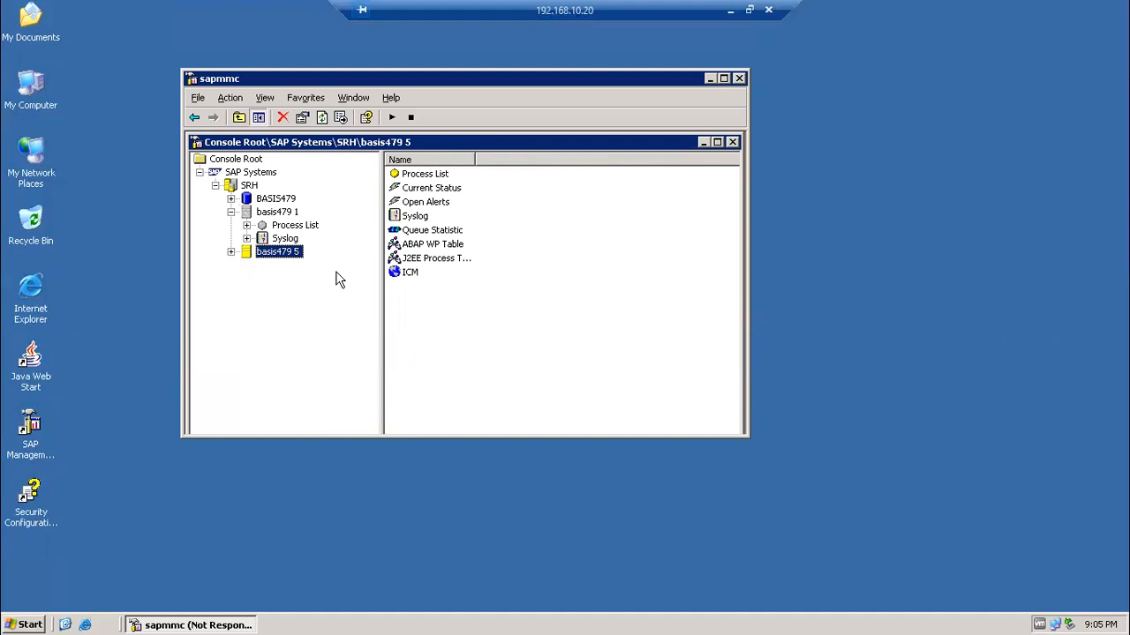
double_click(279, 254)
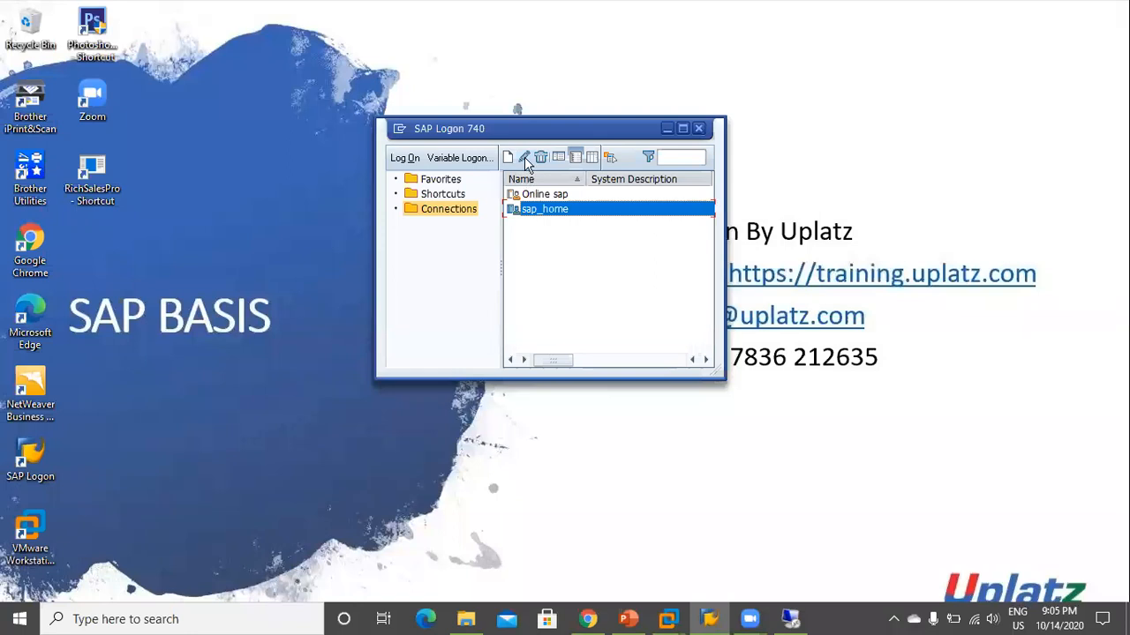
Edit sap_home to use application server basis479, instance number 05 and system ID SRH
click(524, 160)
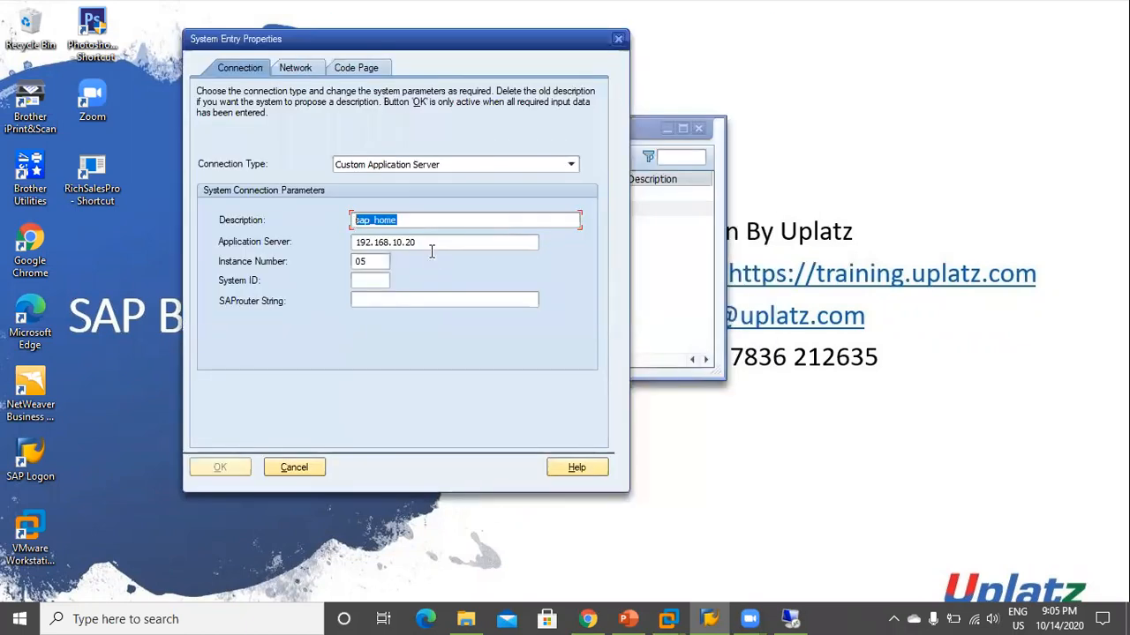
key(Tab)
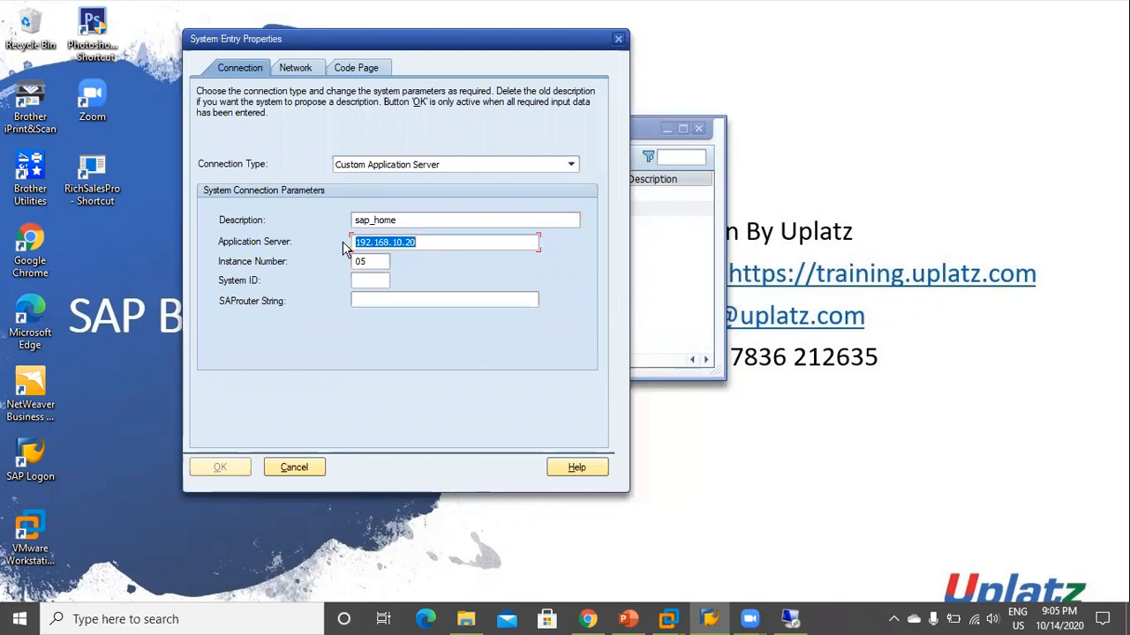
key(BackSpace)
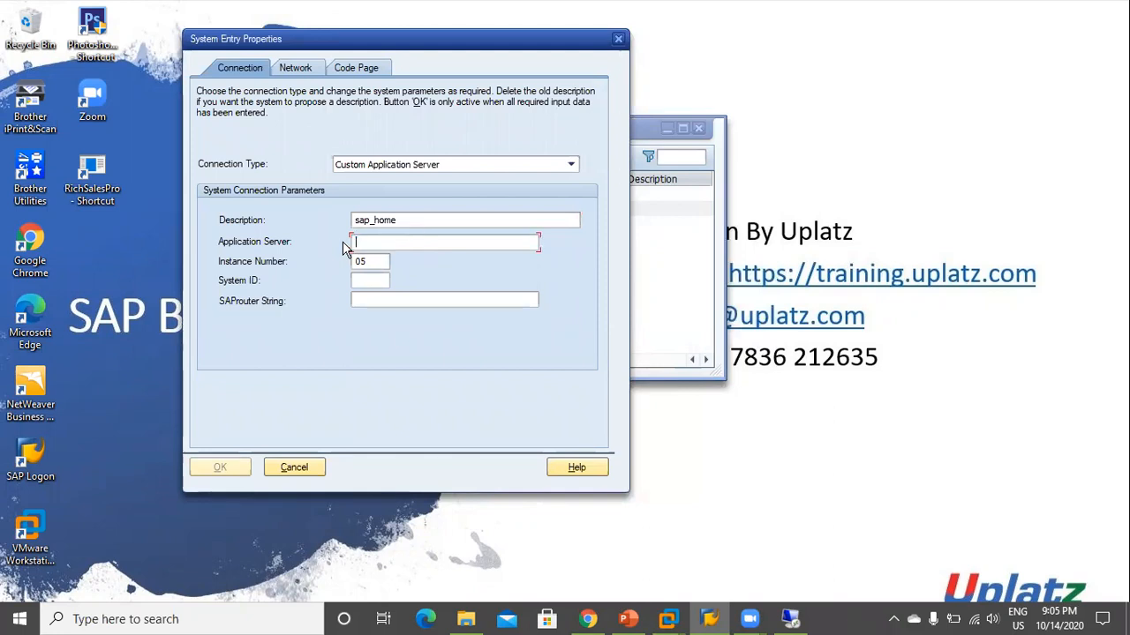
text(basis479)
key(alt+Tab)
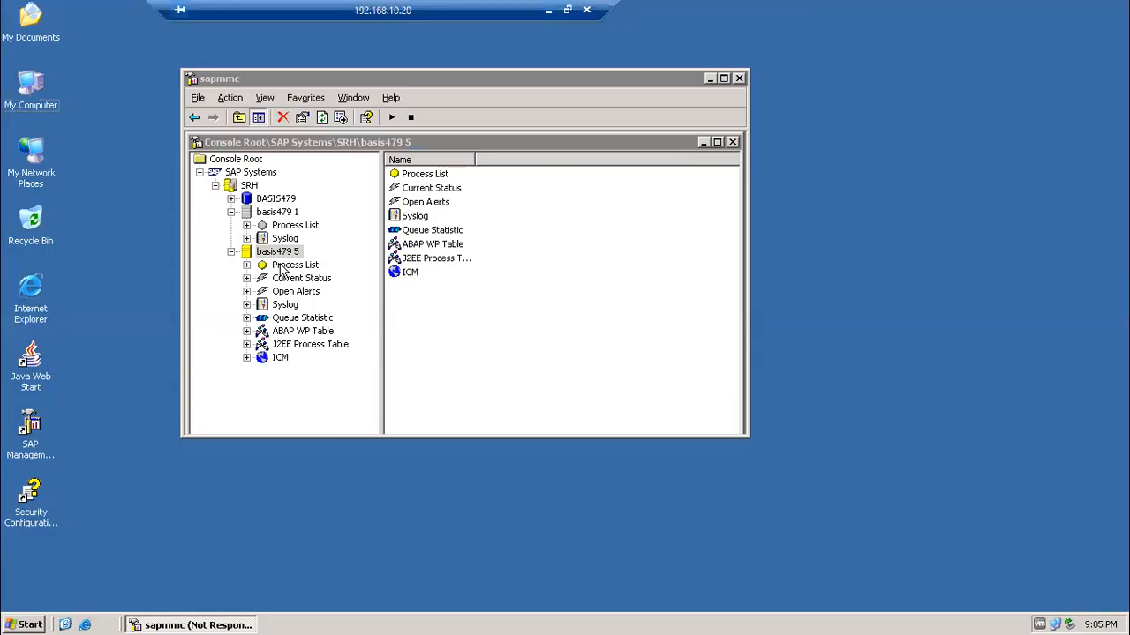
key(alt+Tab)
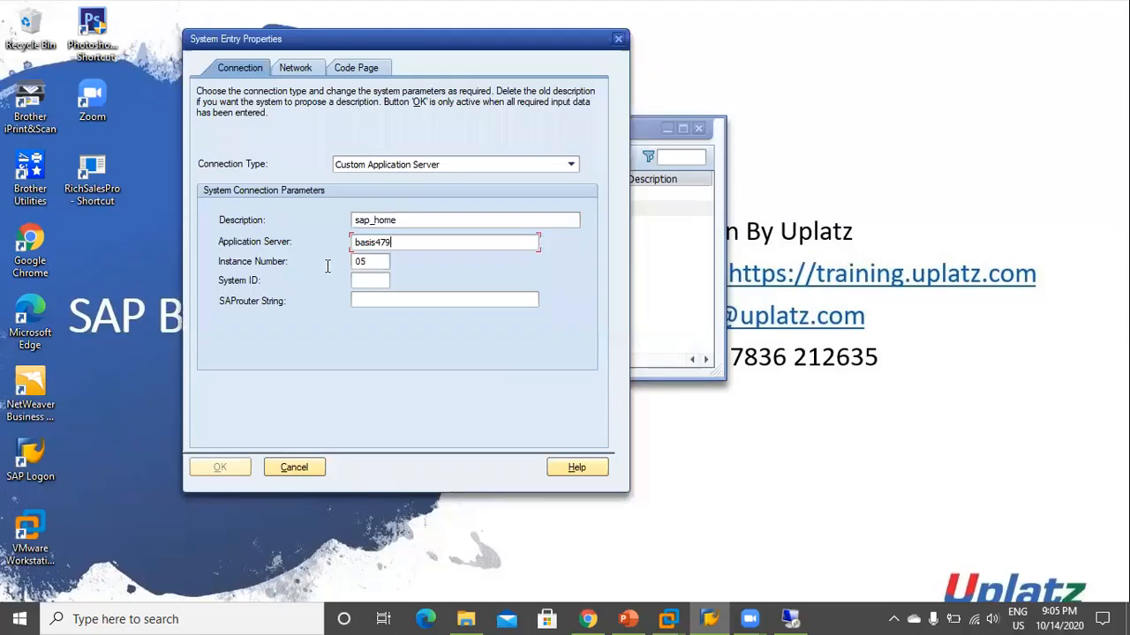
click(375, 262)
drag(346, 267, 360, 275)
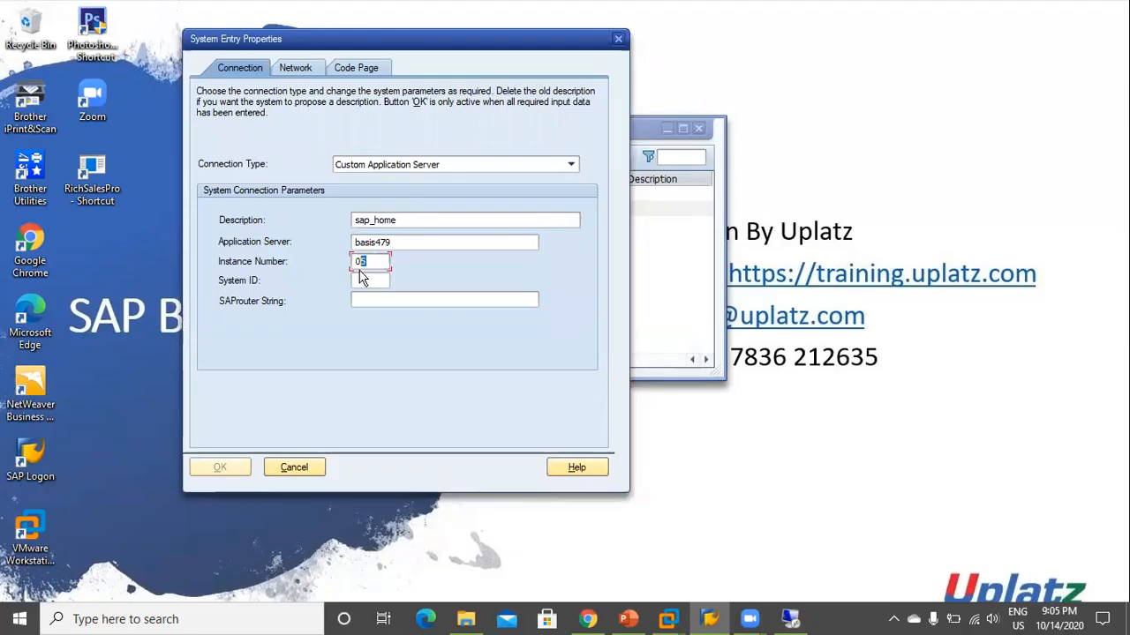
click(373, 284)
text(SRH)
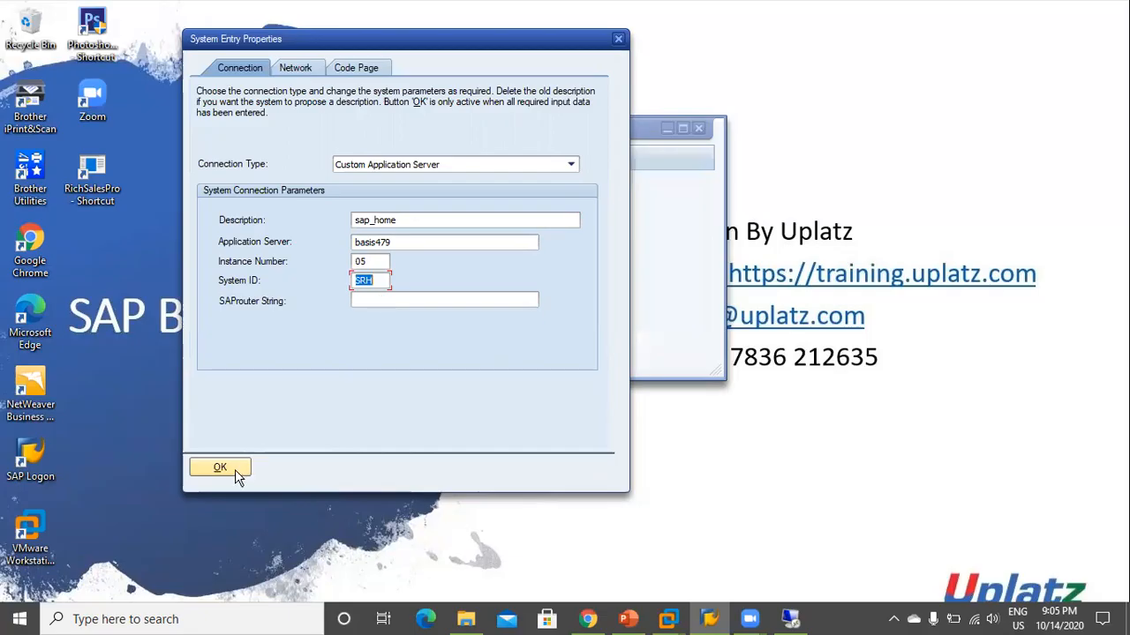
Save the sap_home entry, log on to it, and show basis479 5's ABAP WP Table remotely
click(235, 471)
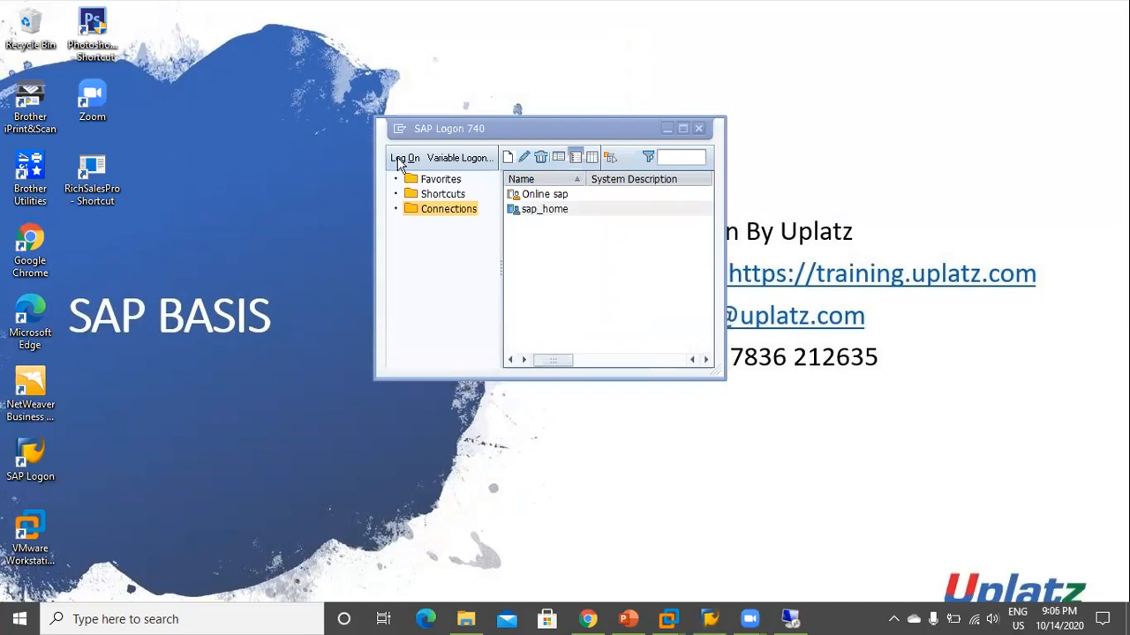
right_click(902, 175)
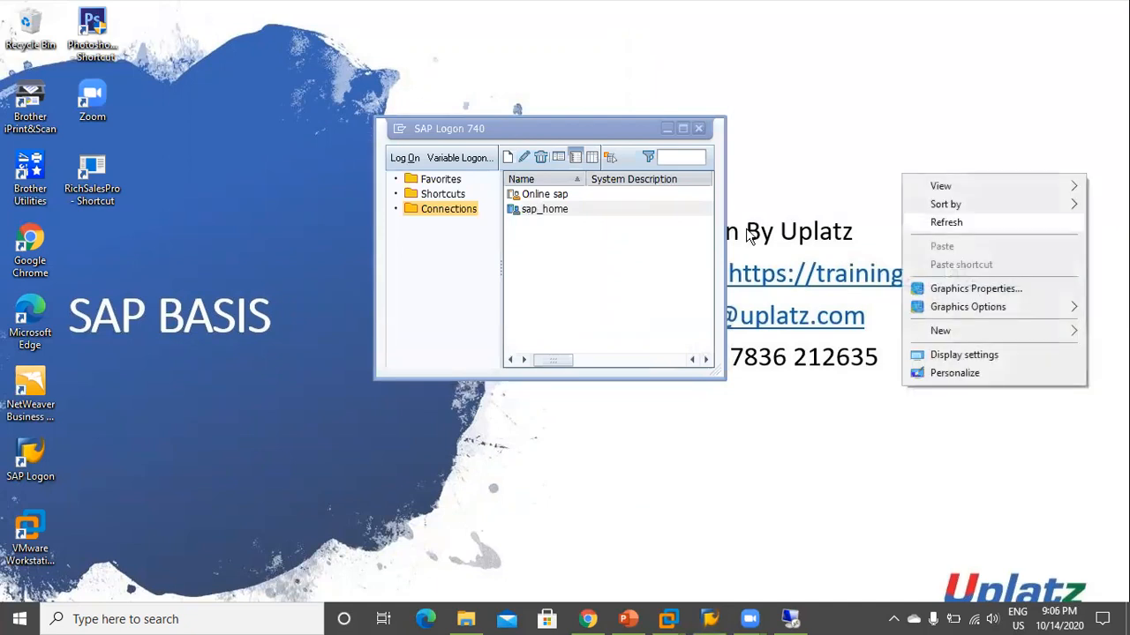
click(409, 157)
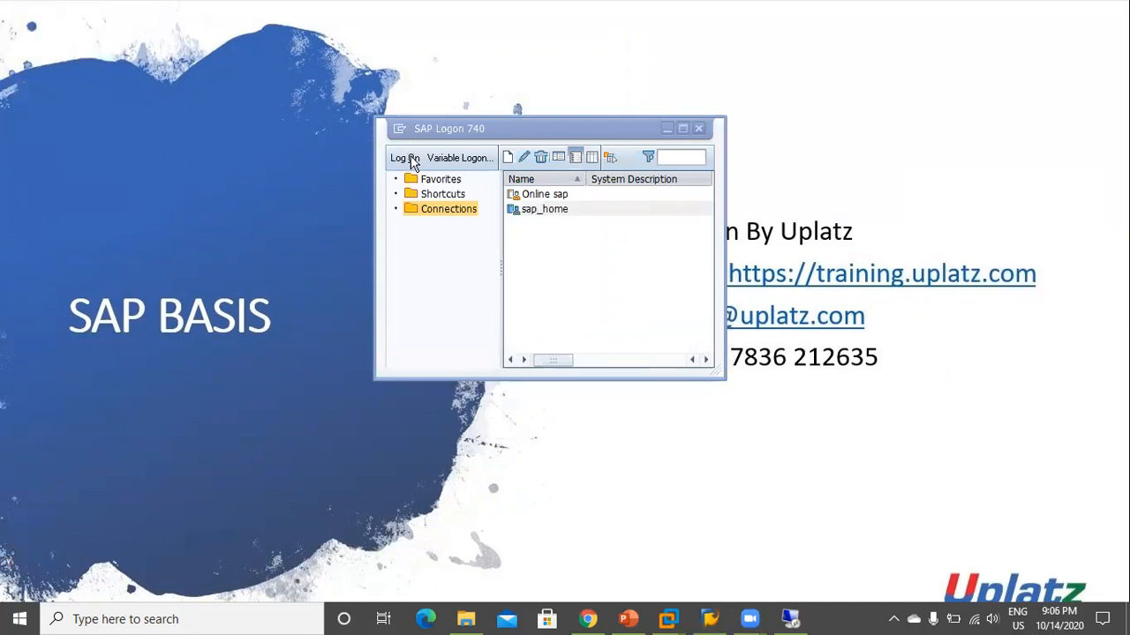
click(790, 620)
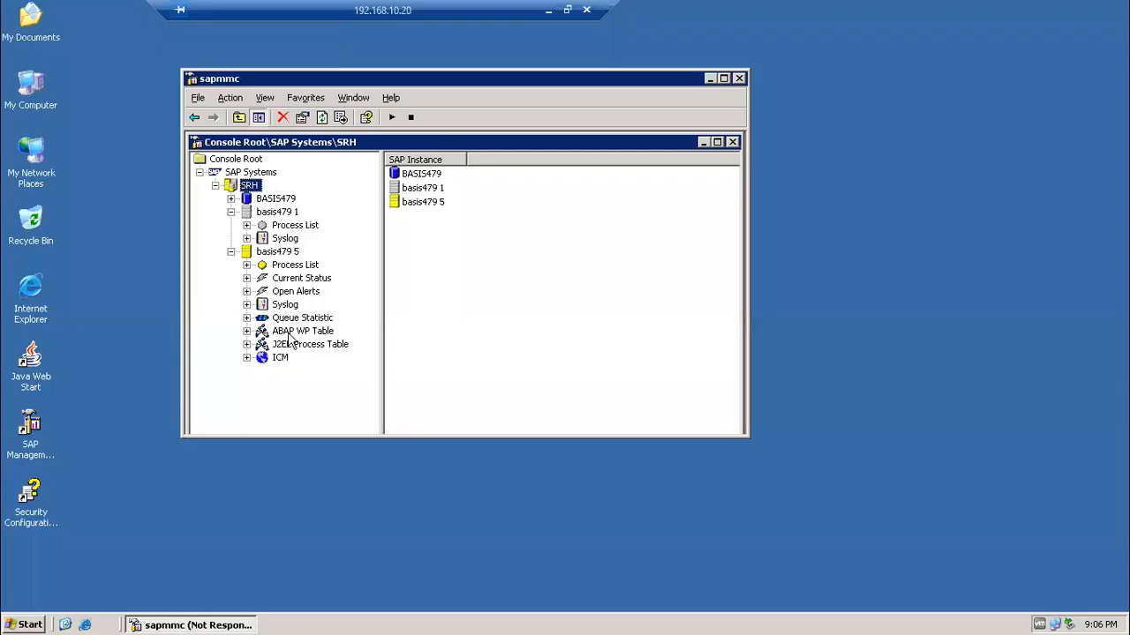
click(291, 332)
Select work process 0, refresh the ABAP WP Table three times, and exit remote full screen
click(475, 176)
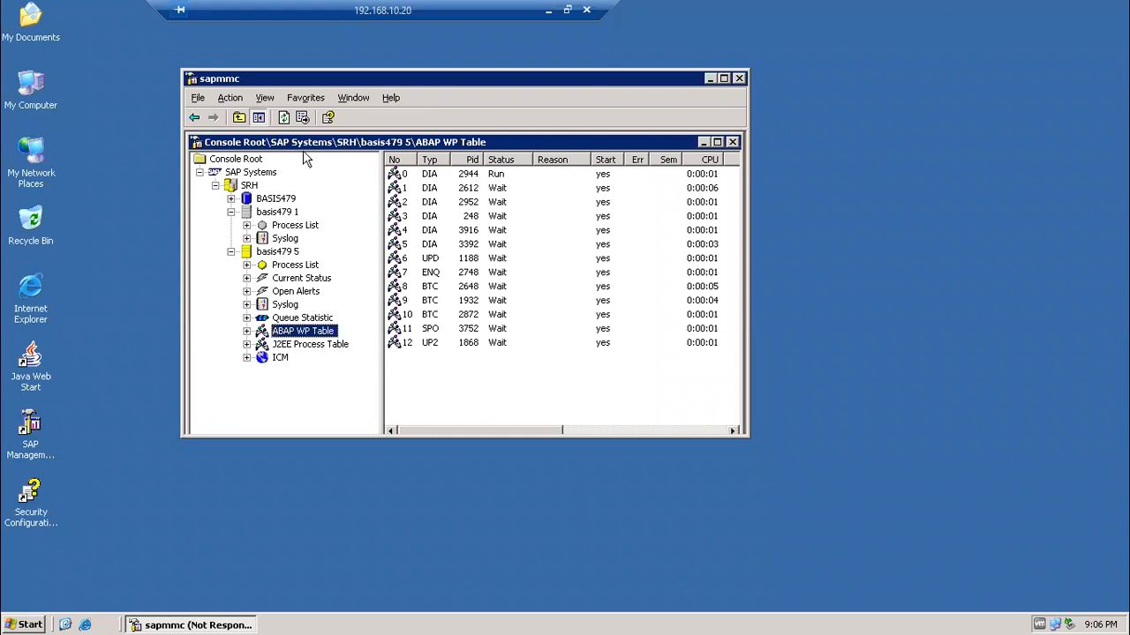
click(285, 117)
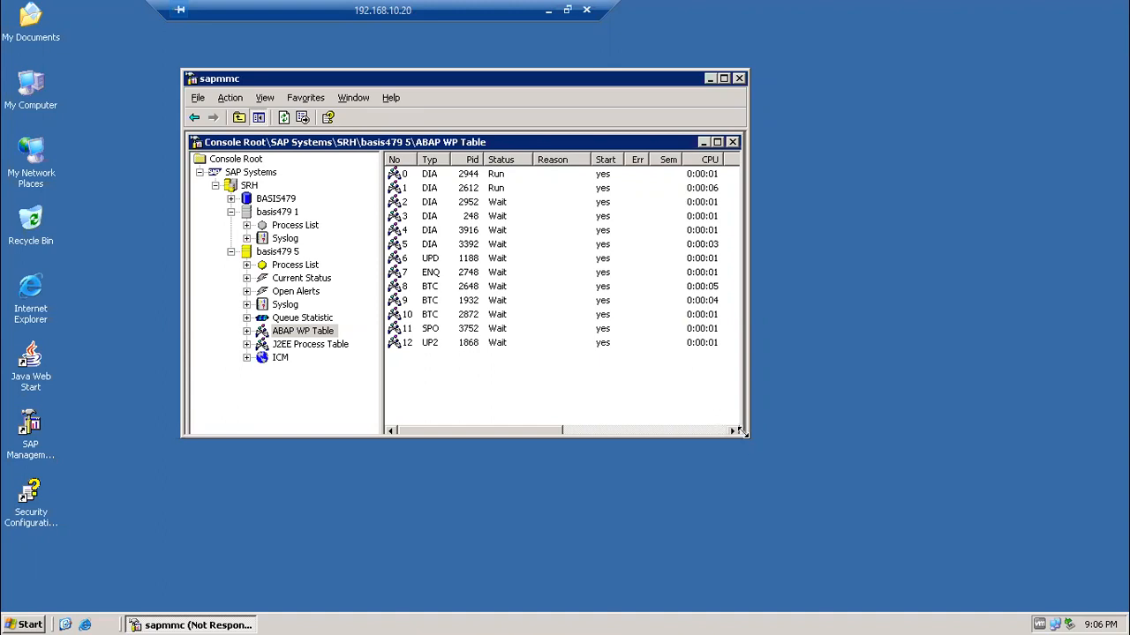
click(285, 119)
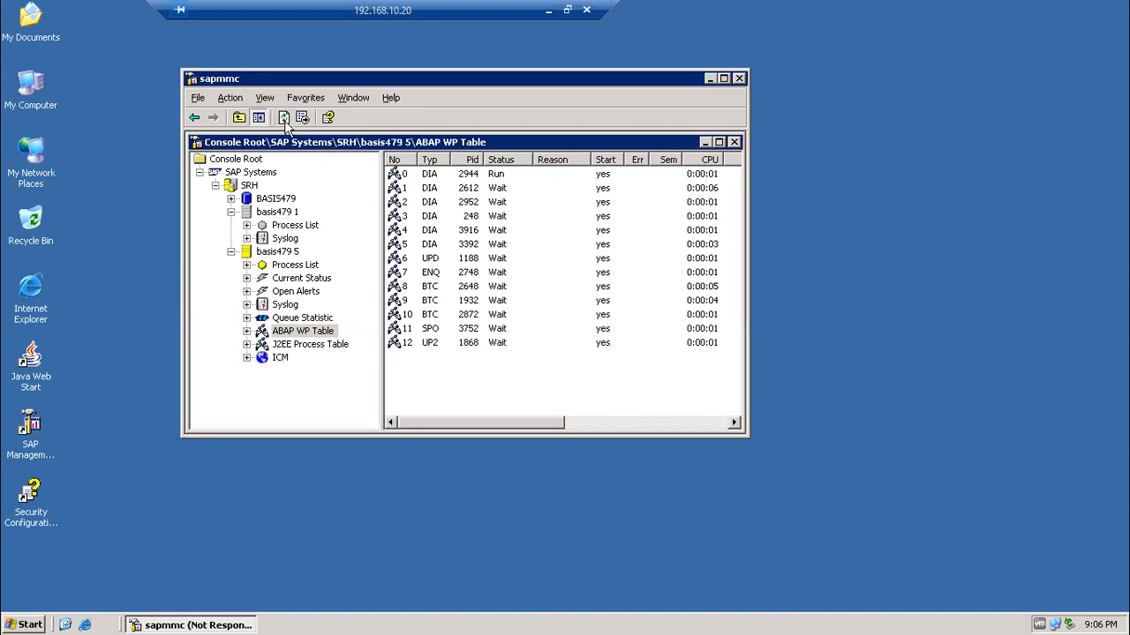
click(284, 118)
key(ctrl+alt+Break)
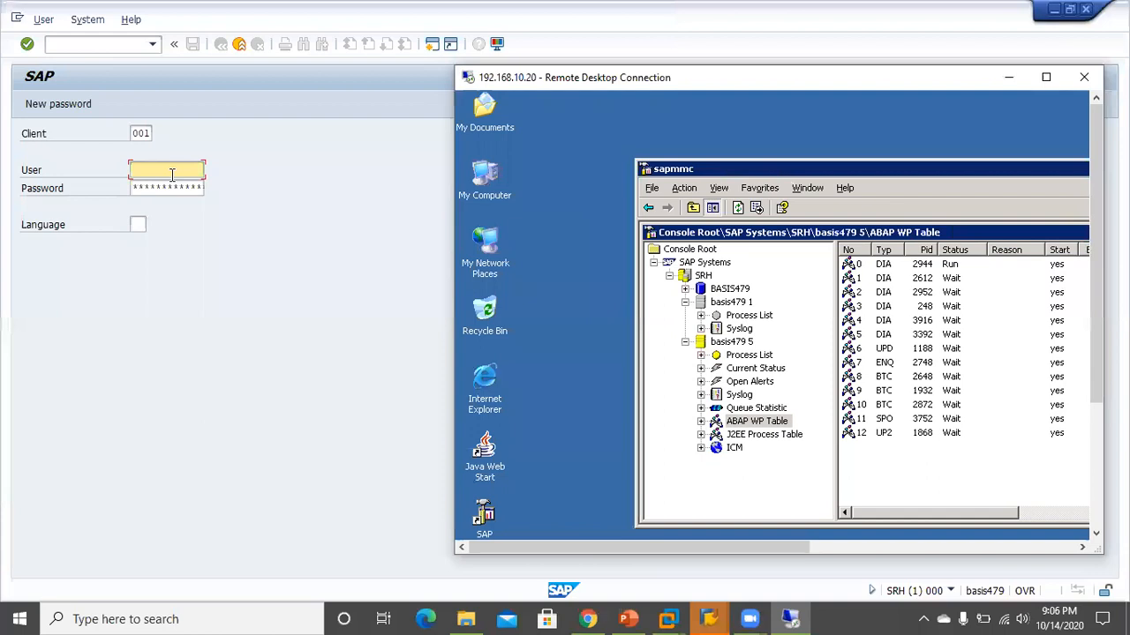
Log on to SRH client 001 with the built-in superuser ID and its password
click(172, 174)
key(Tab)
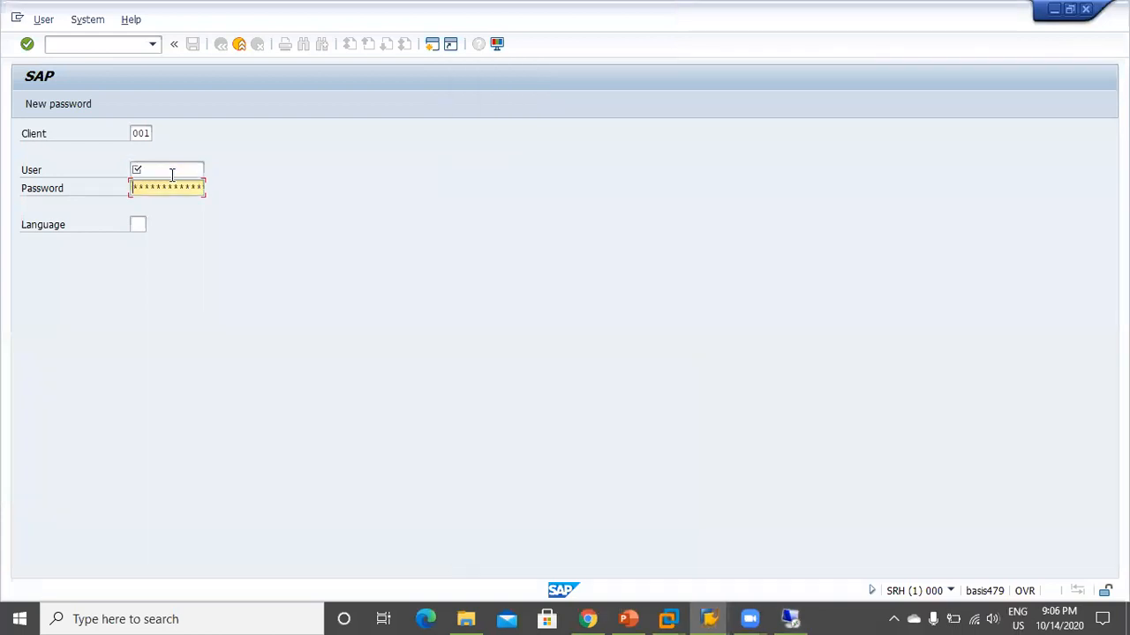
click(172, 174)
text(sap)
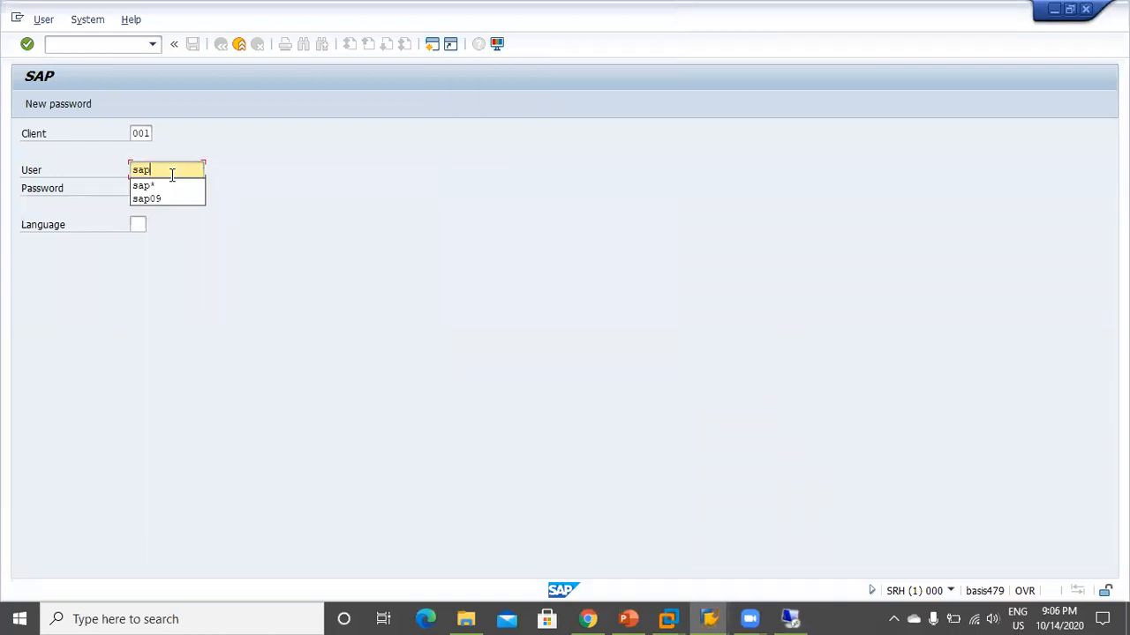
text(*)
key(Tab)
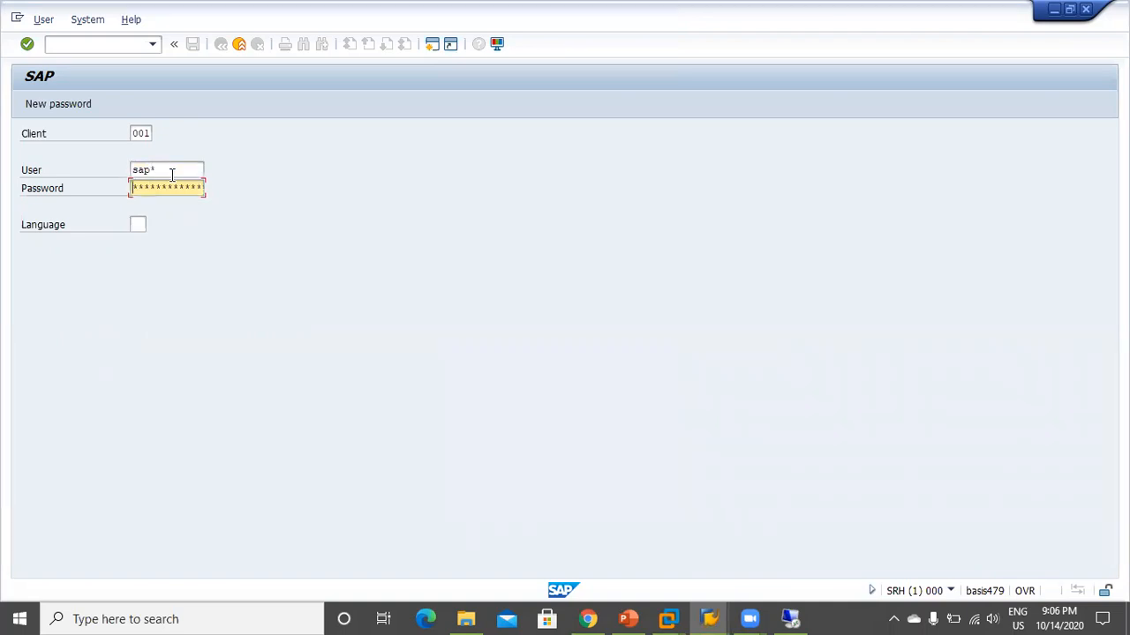
key(Return)
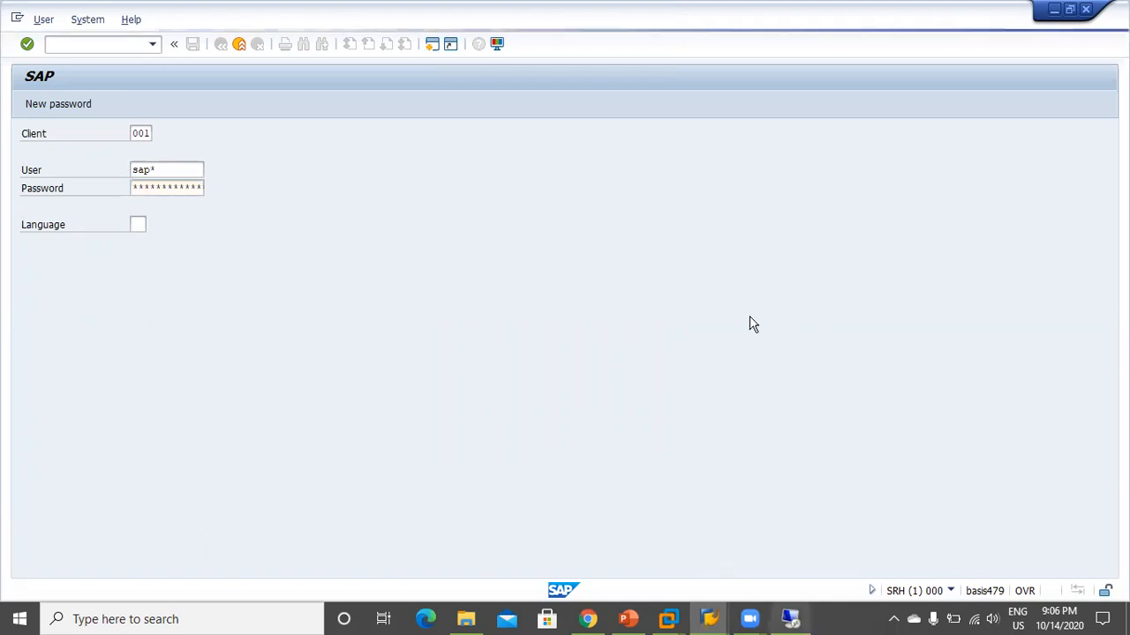
click(790, 619)
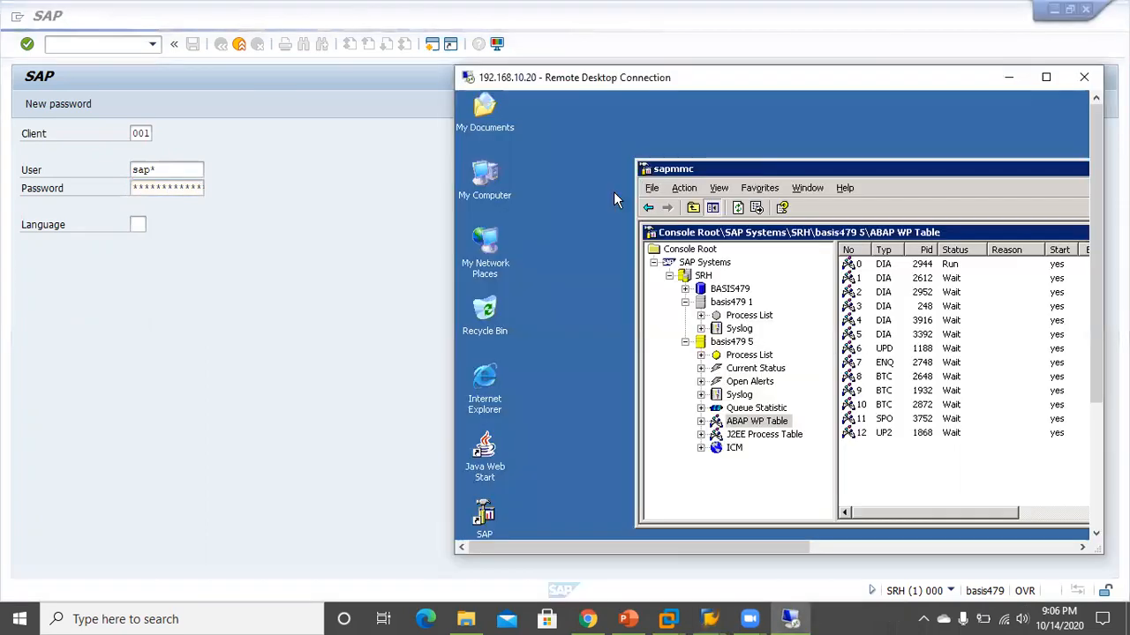
Refresh the ABAP WP Table repeatedly, watching dialog work processes 0 and 1 run during logon
click(618, 184)
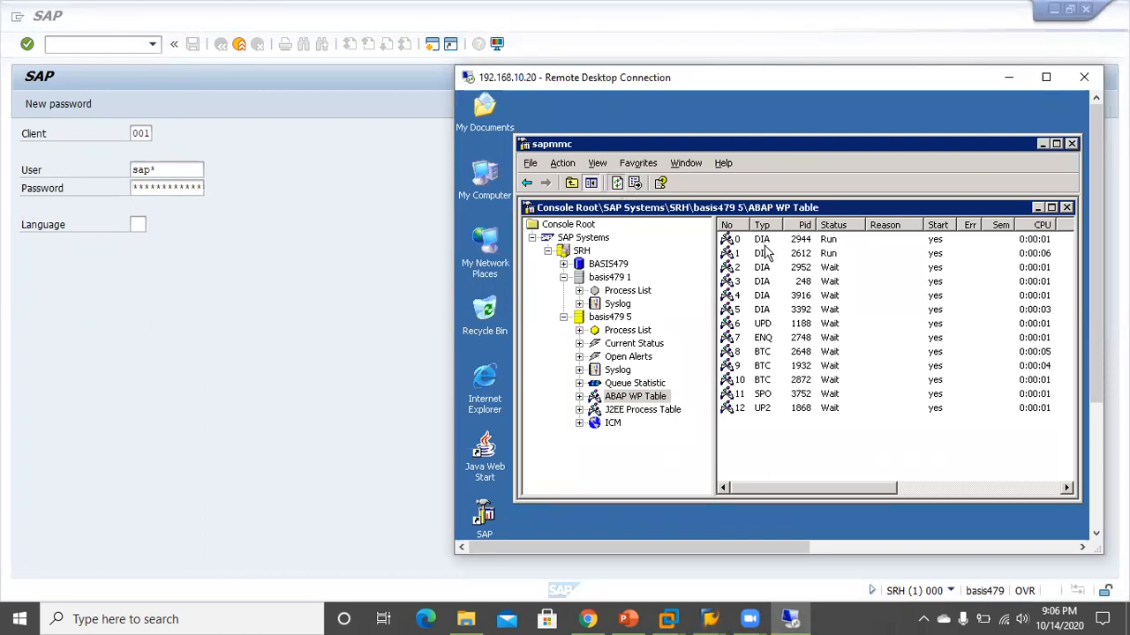
click(833, 256)
click(618, 184)
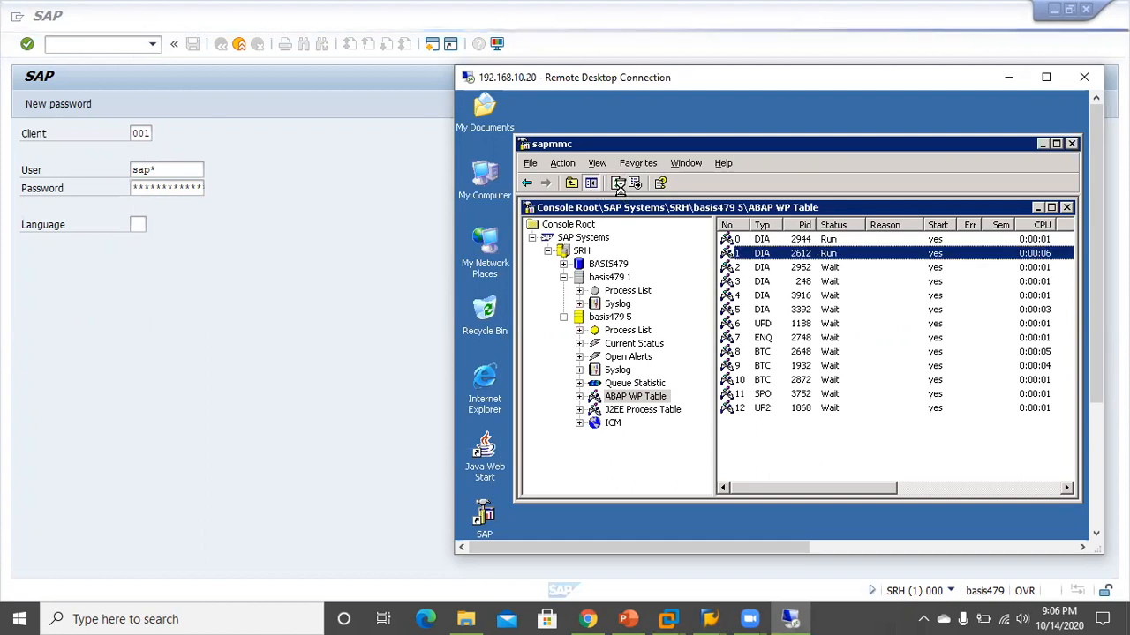
click(617, 183)
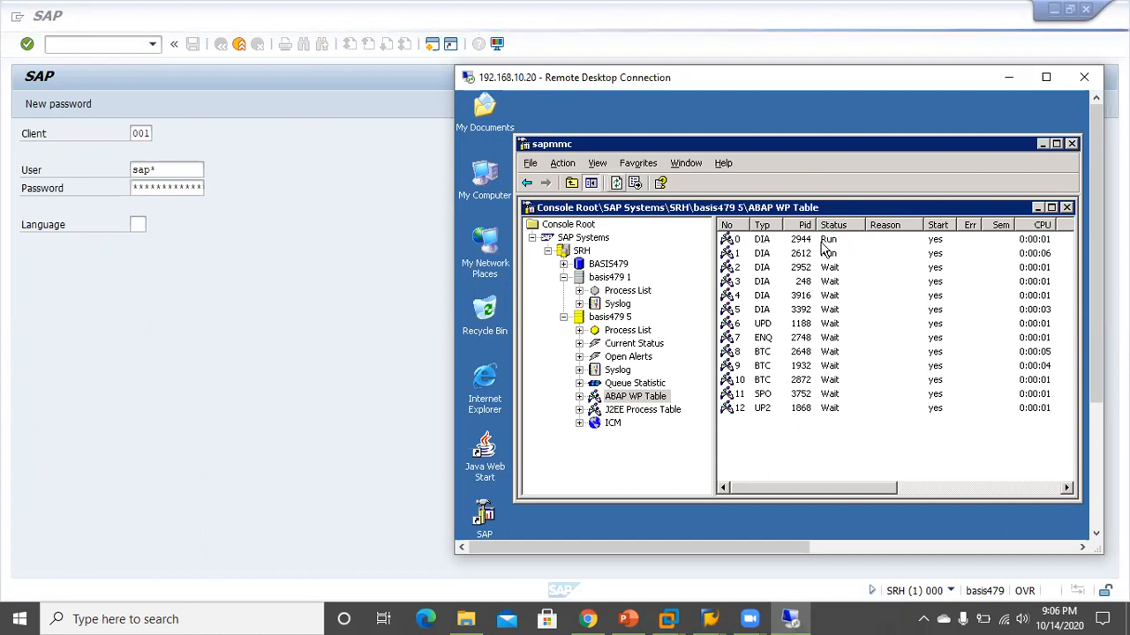
click(617, 184)
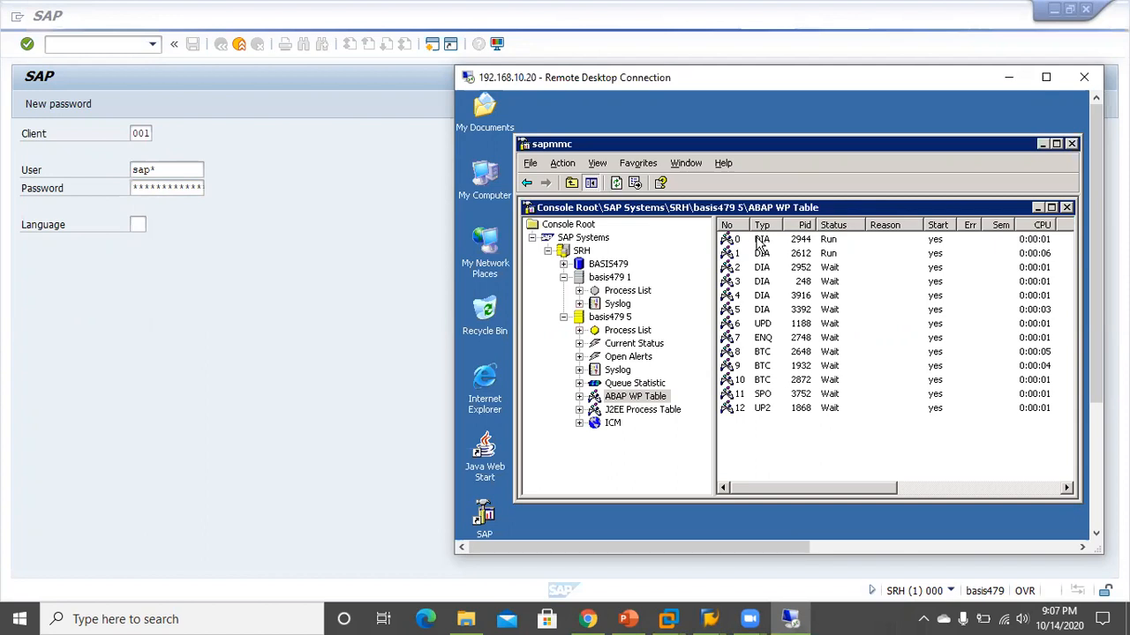
click(618, 183)
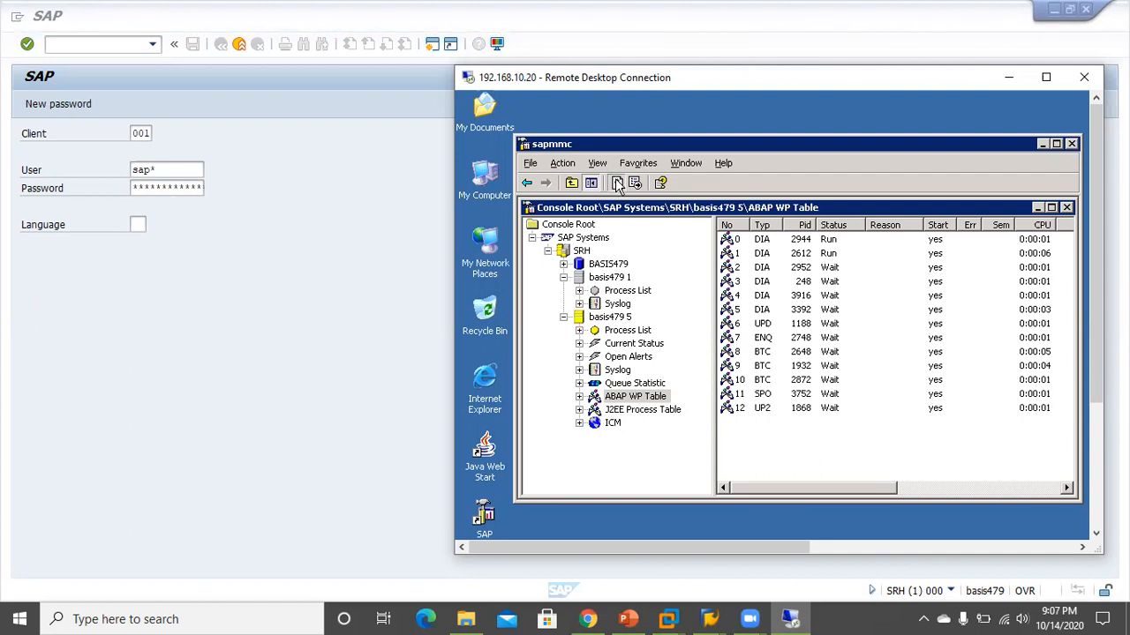
click(618, 183)
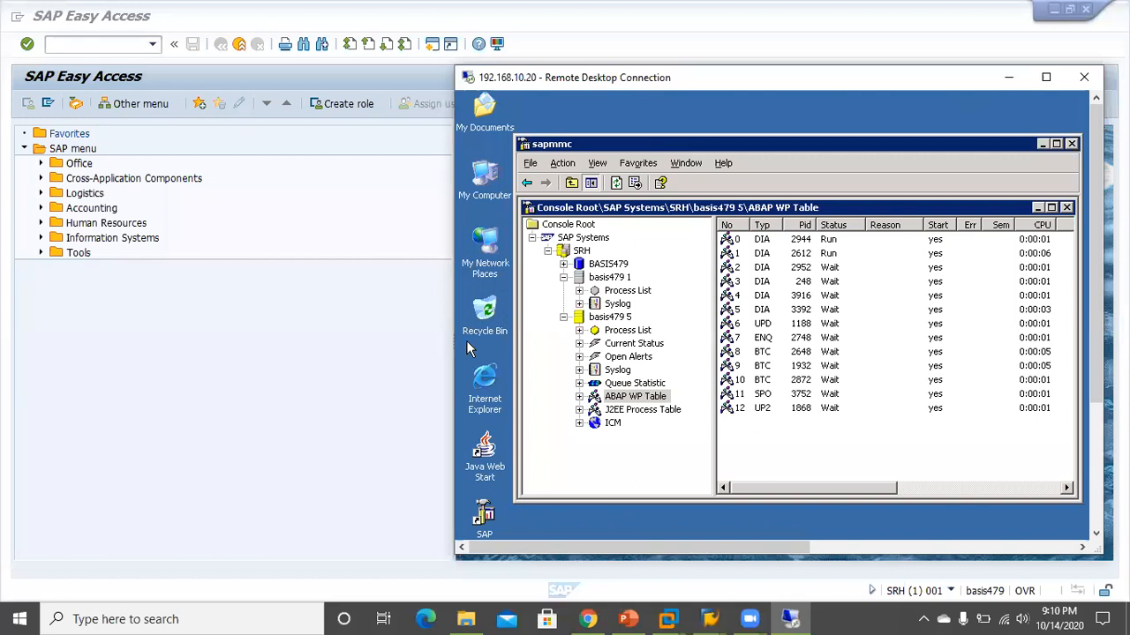
Refresh the ABAP WP Table twice until all 13 work processes show waiting, then switch to PowerPoint
click(616, 186)
click(615, 187)
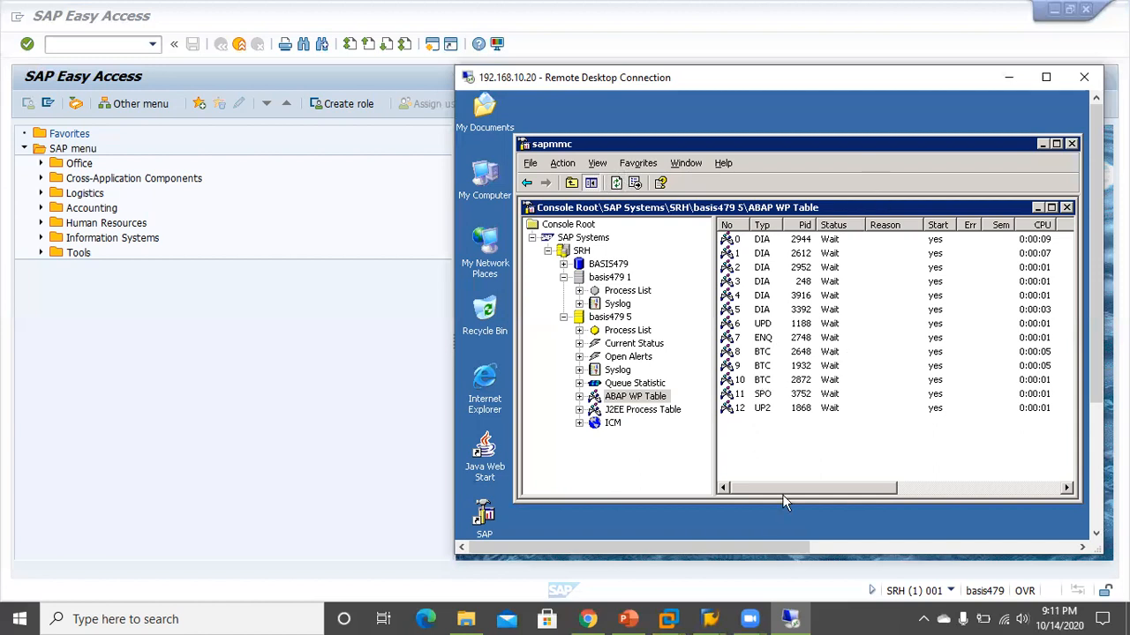
click(628, 621)
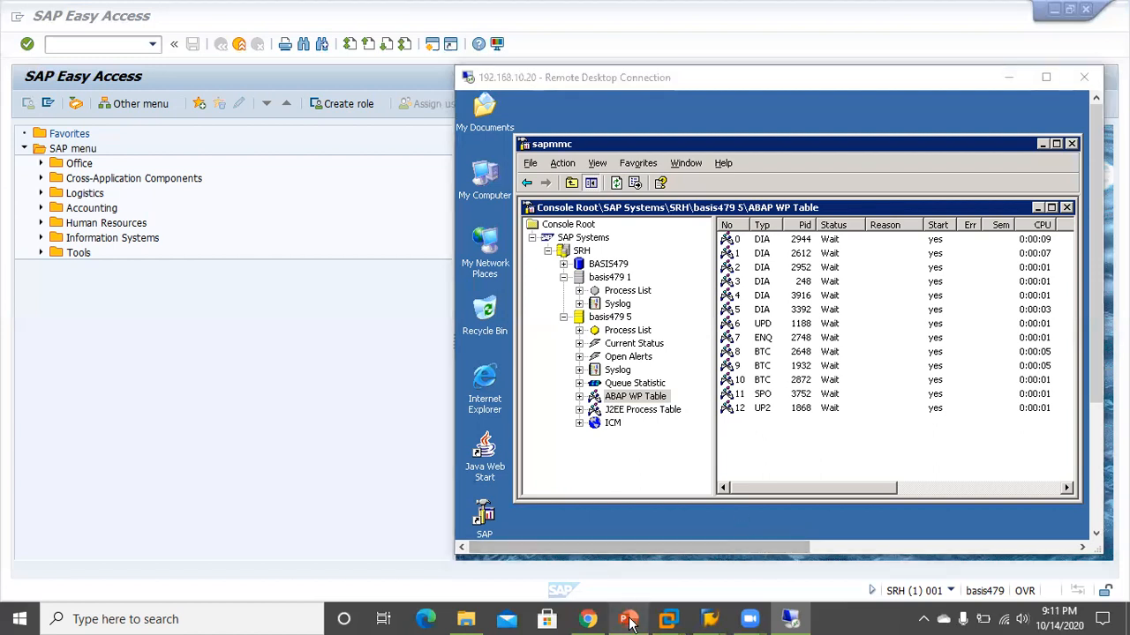